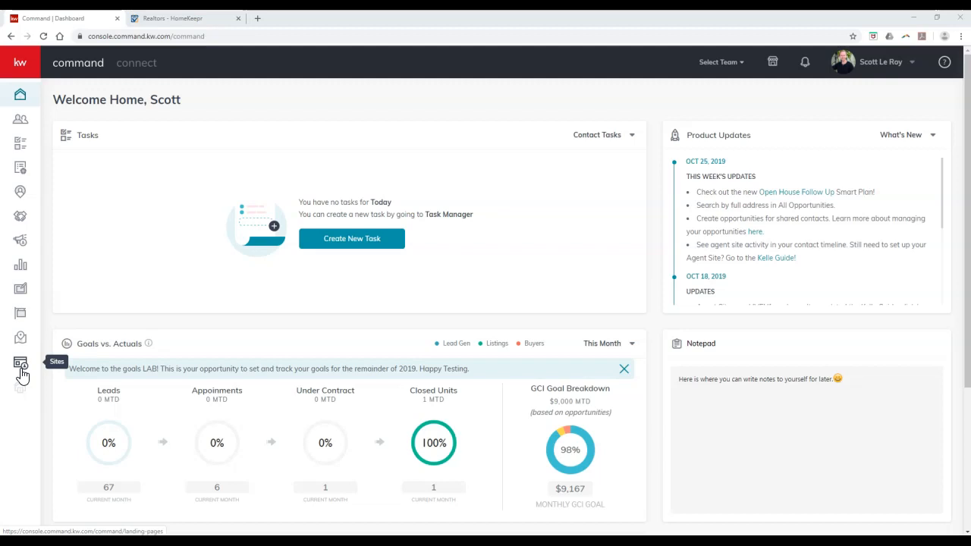
Start a new site page, set it to show On My Agent Site, and create it.
left_click(20, 366)
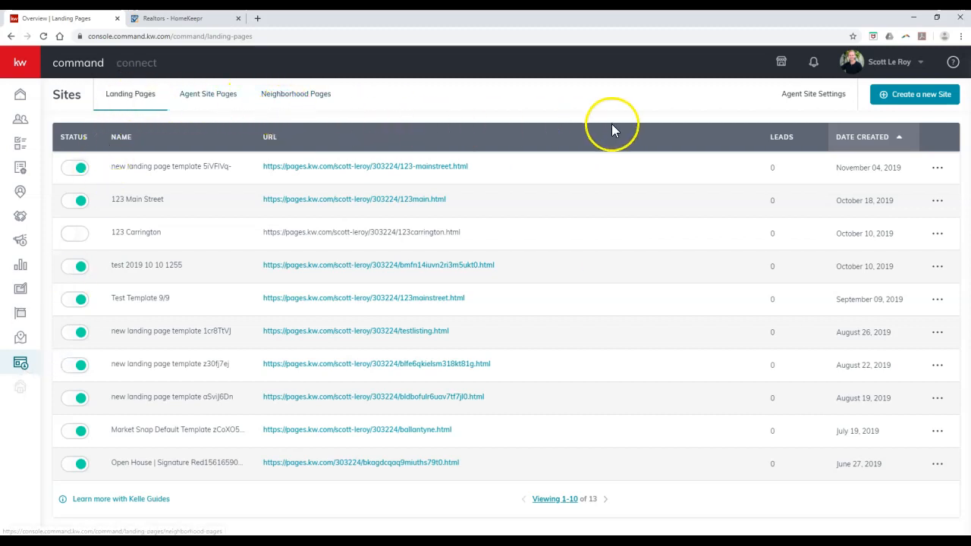
left_click(909, 104)
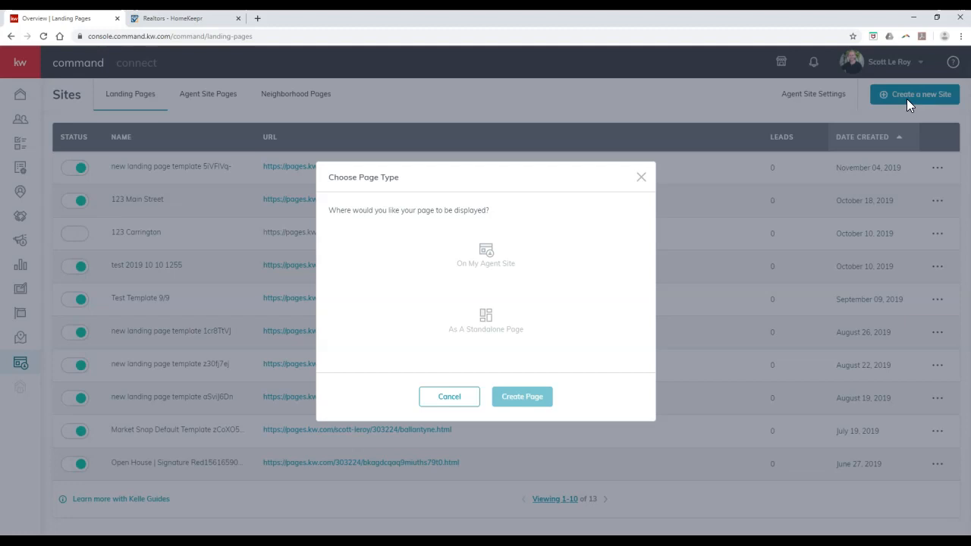
left_click(523, 274)
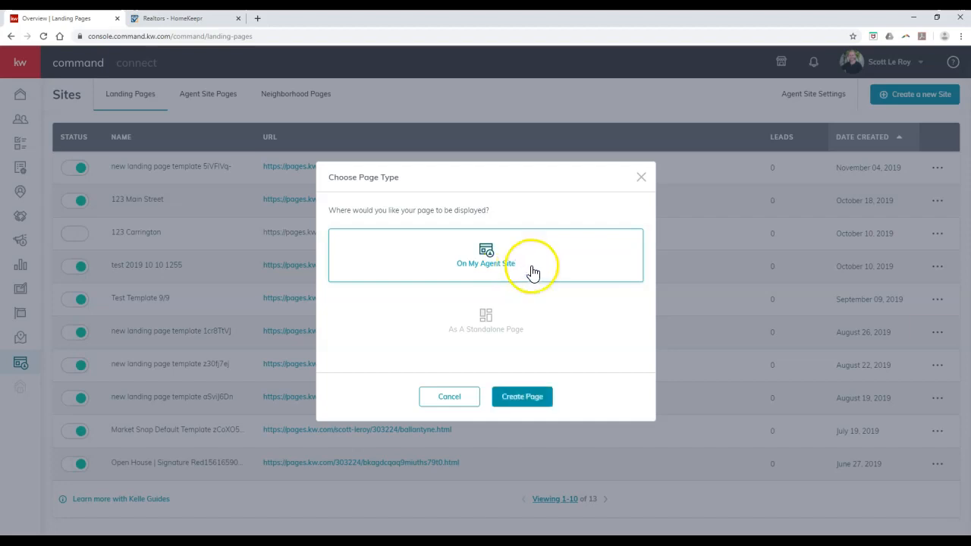
left_click(534, 406)
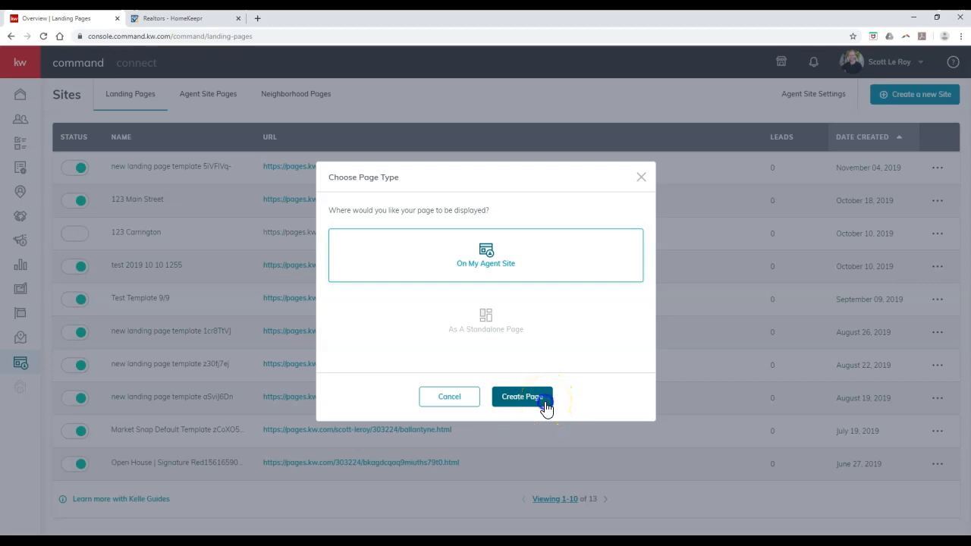
left_click(546, 408)
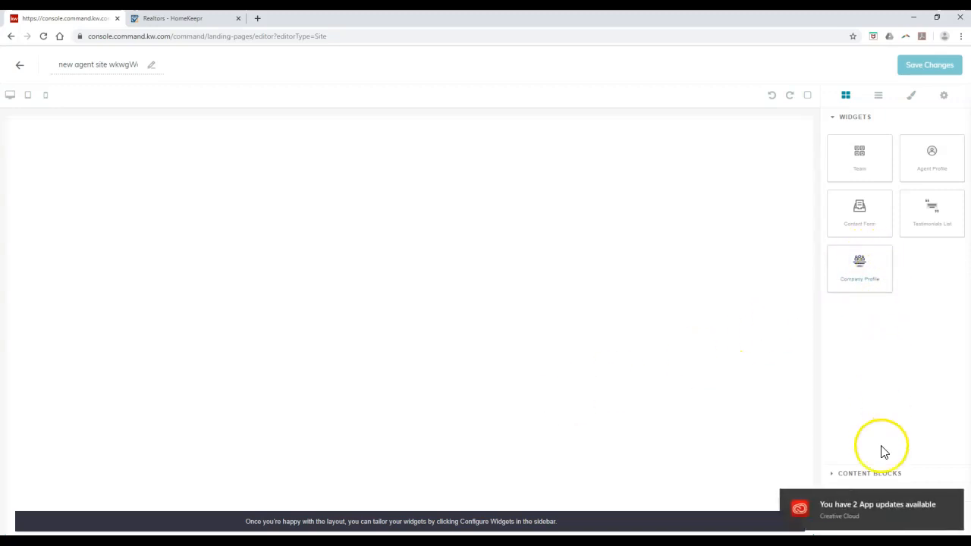
Add a Text block reading 'Insert your text here' at the top of the page.
left_click_drag(875, 504, 934, 500)
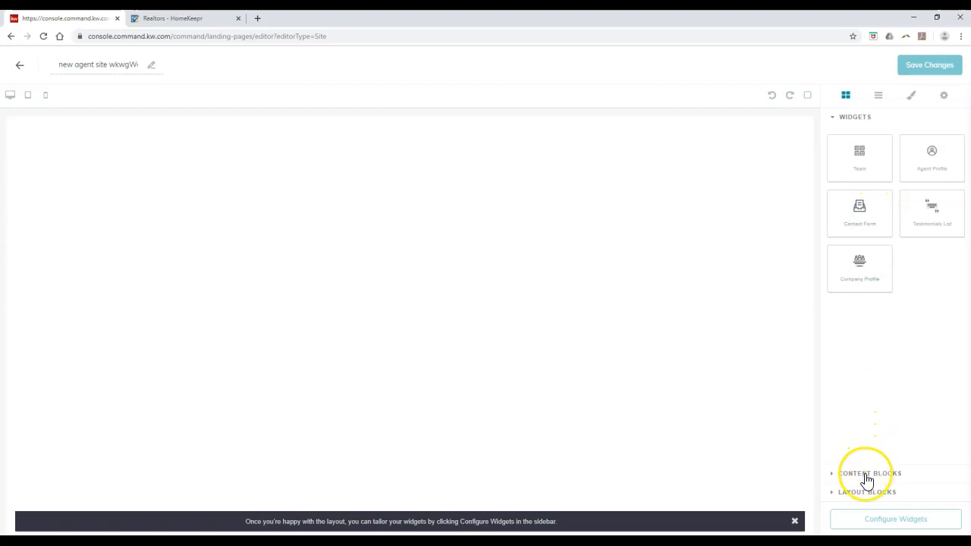
left_click(866, 478)
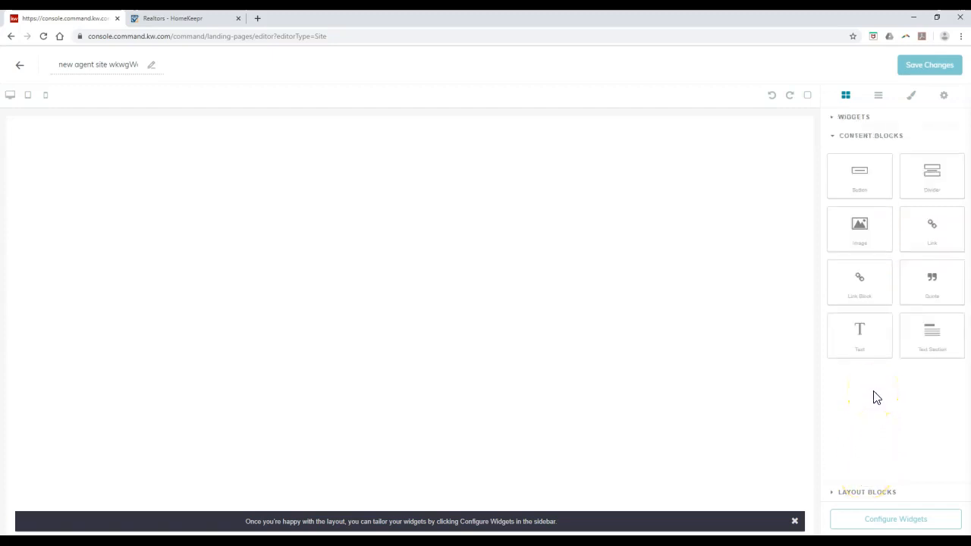
left_click(870, 337)
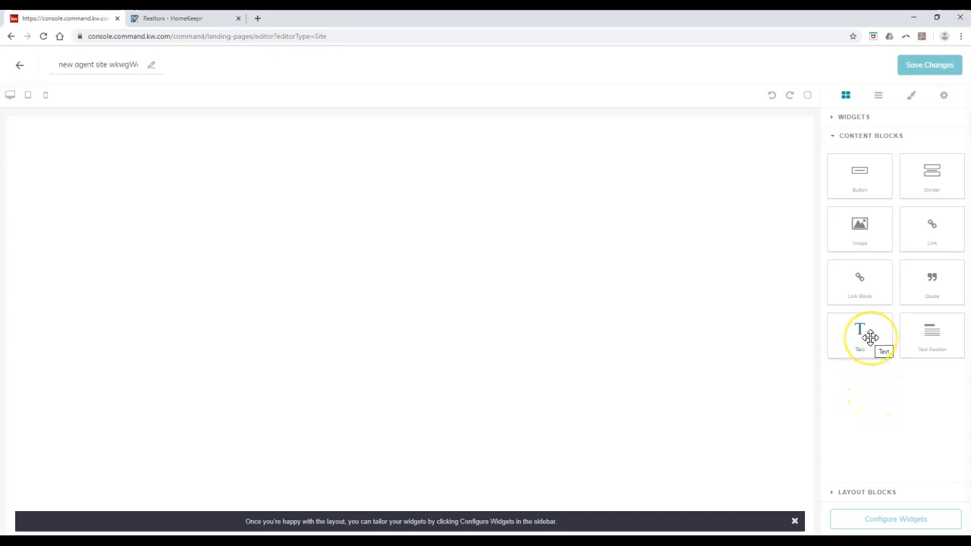
left_click_drag(871, 337, 661, 286)
left_click(53, 125)
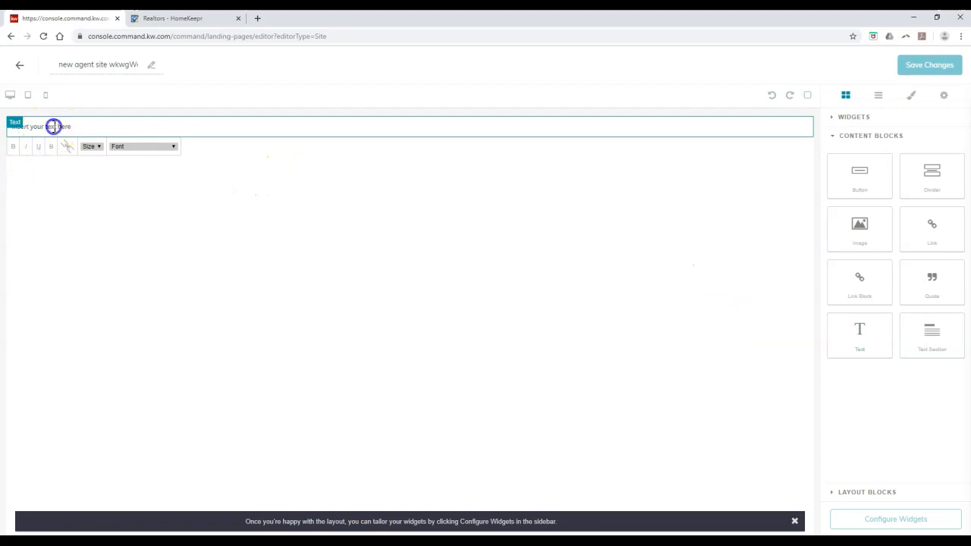
double_click(68, 126)
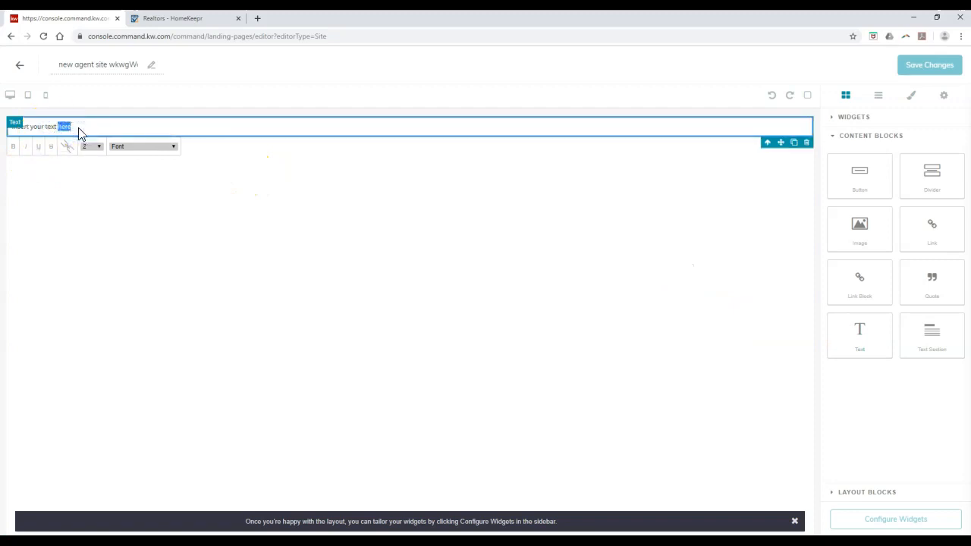
left_click(52, 126)
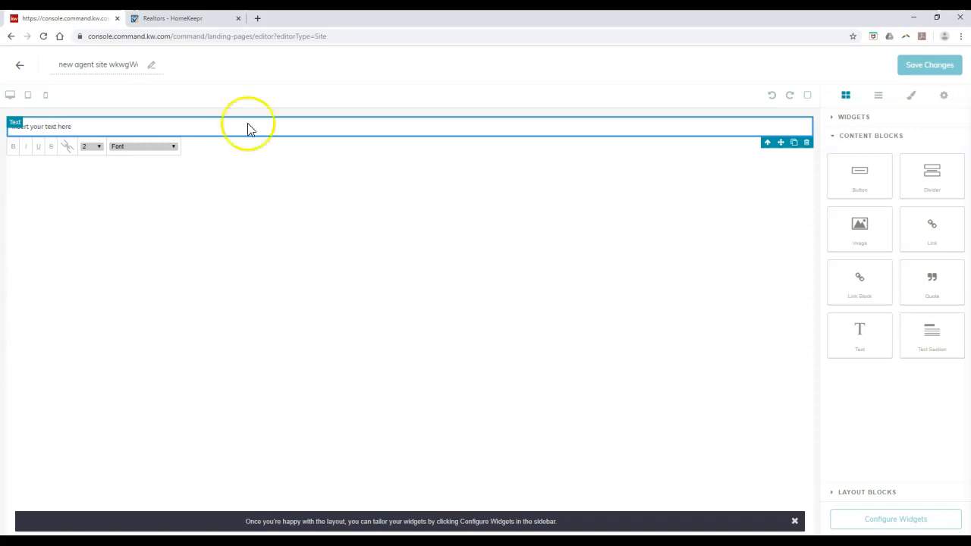
Save the page layout as a template and switch to the HomeKeepr Realtors tab.
left_click(809, 99)
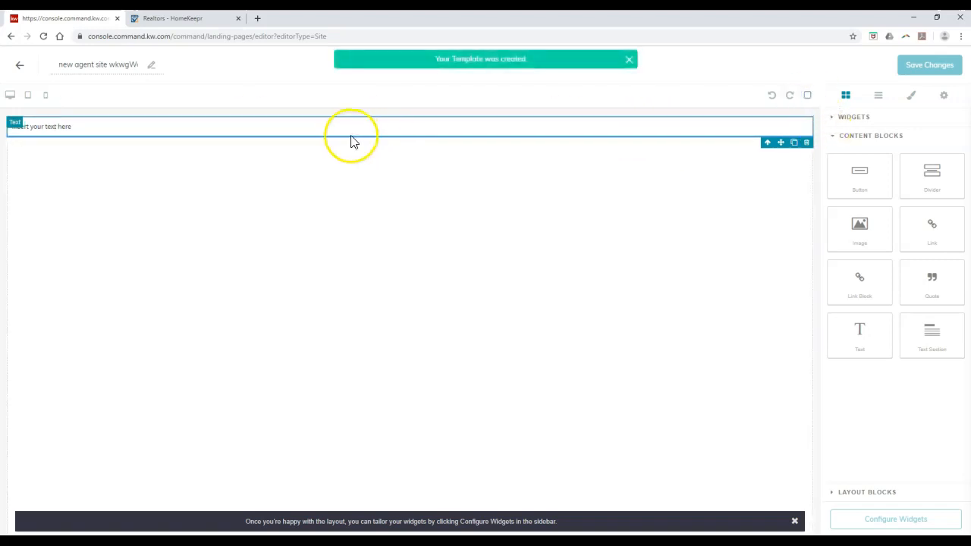
left_click(809, 97)
left_click(65, 124)
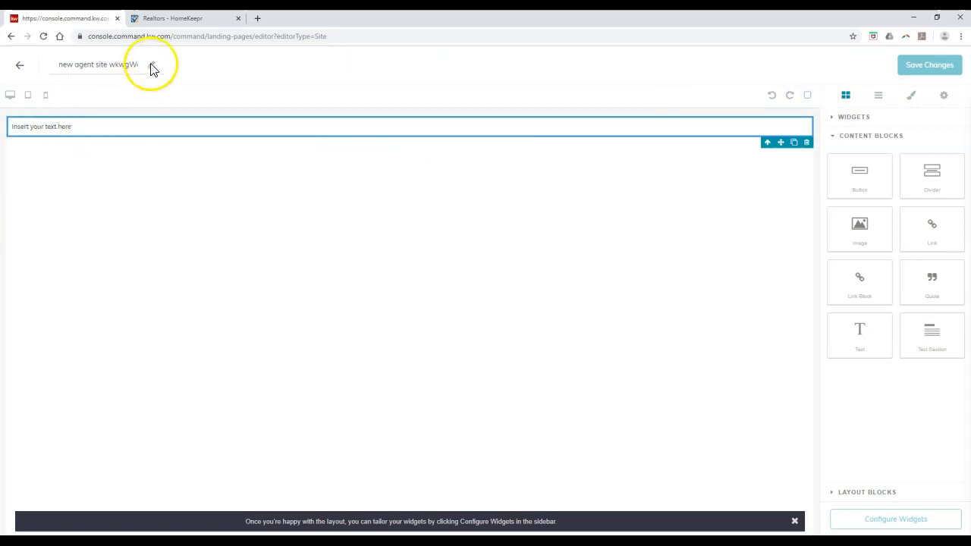
left_click(182, 22)
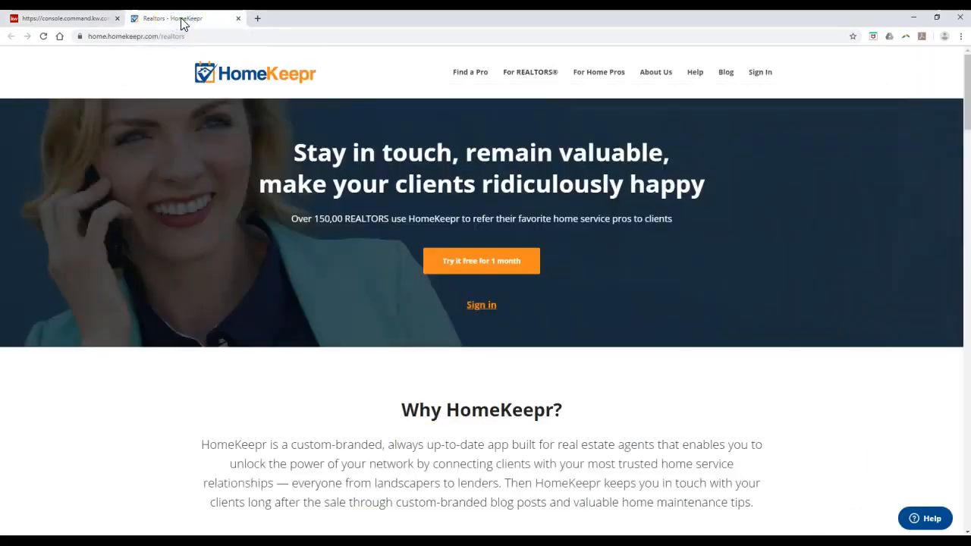
Load homekeepr.com/kw in a new browser tab.
left_click(257, 19)
type("homekeepr.com/kw")
key("Return")
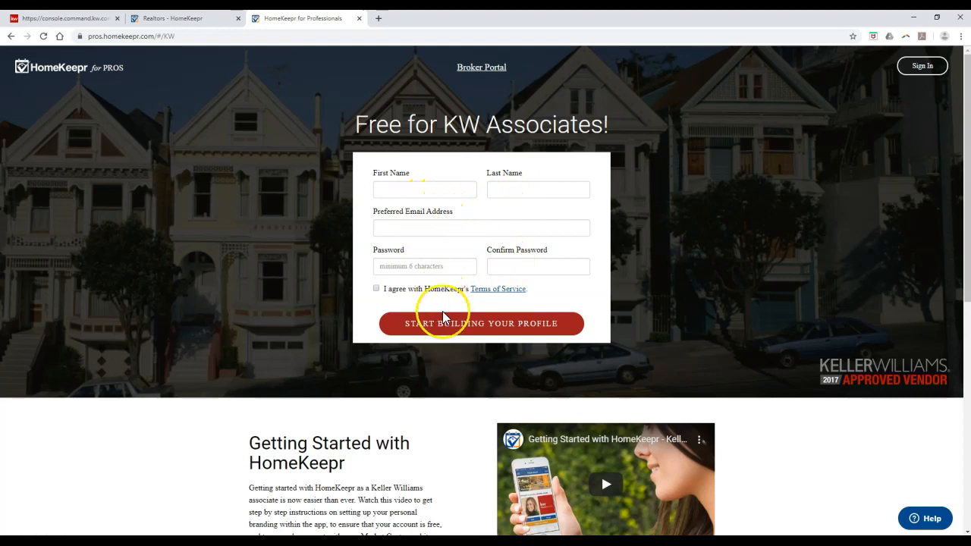
Close the Professionals sign-up tab and choose Sign In > Home Pros on the Realtors page.
left_click(360, 19)
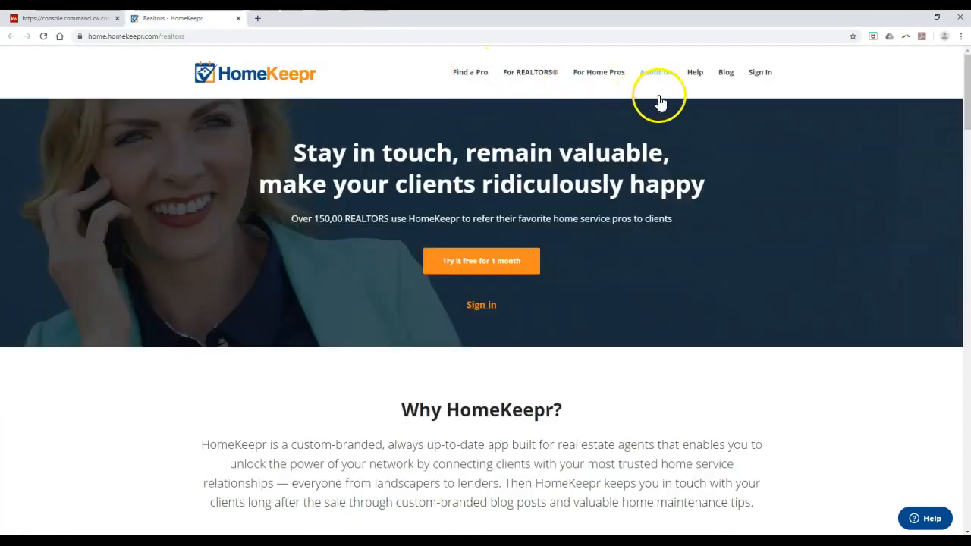
mouse_move(753, 89)
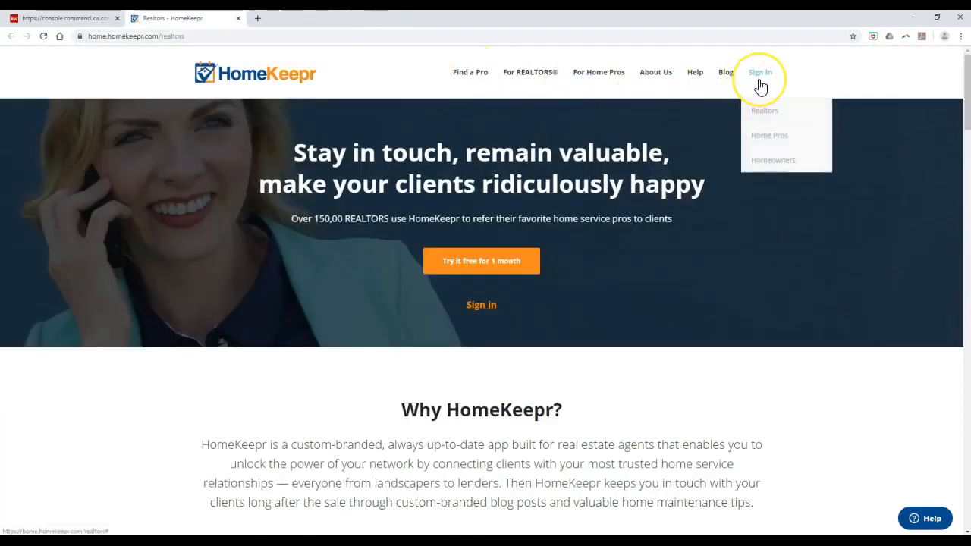
left_click(768, 128)
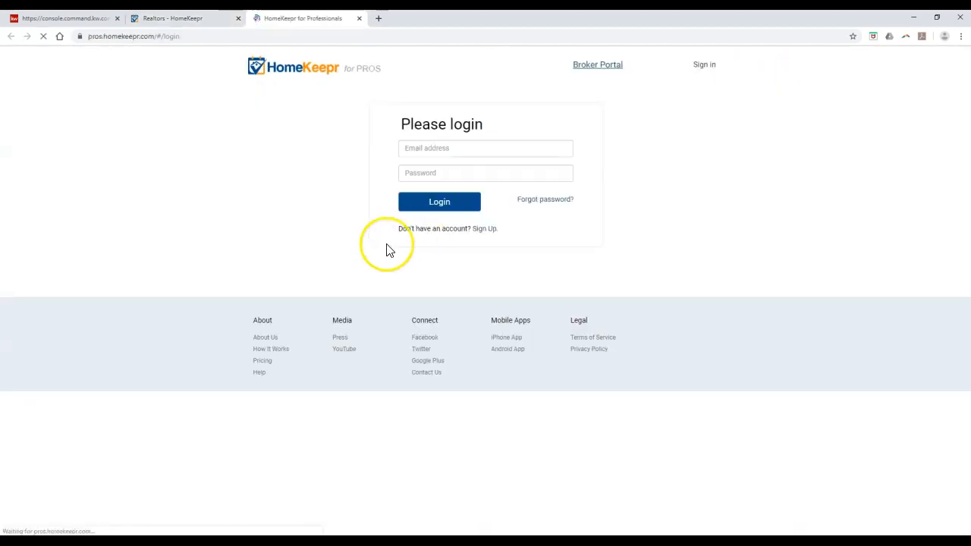
Enter the pro account's e-mail address and password.
left_click(438, 148)
key("Down")
key("Return")
key("Tab")
type("******")
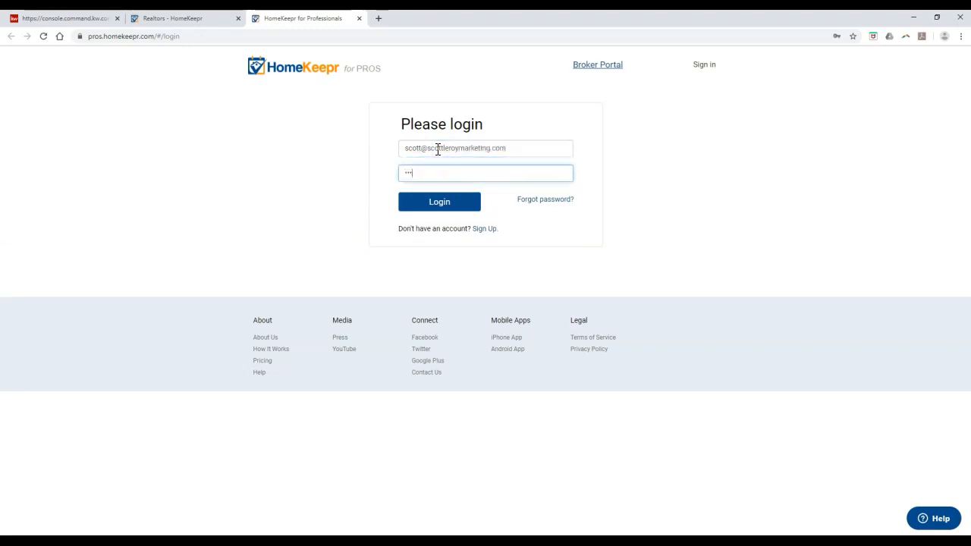
type("*****")
double_click(440, 172)
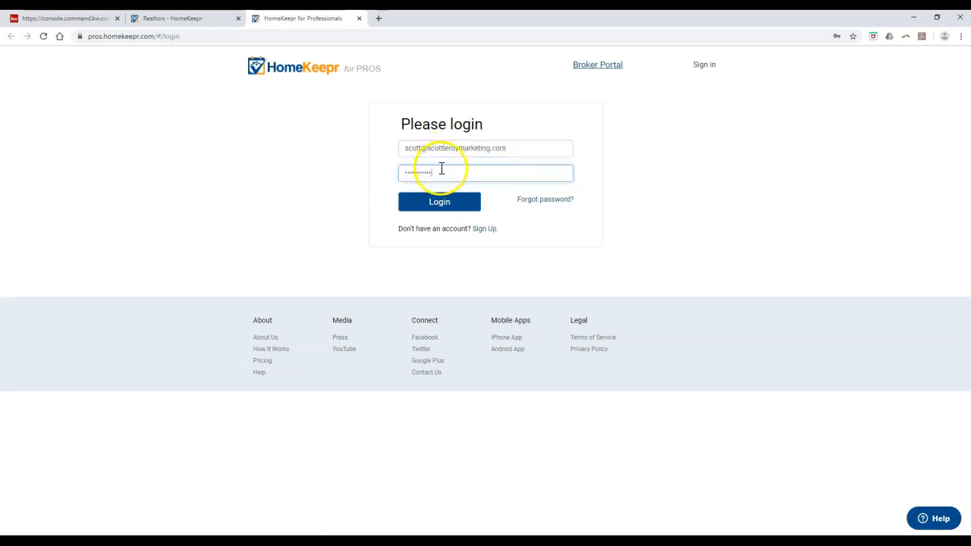
type("********")
Log in, decline saving the password, and dismiss the vendor category warning.
left_click(431, 206)
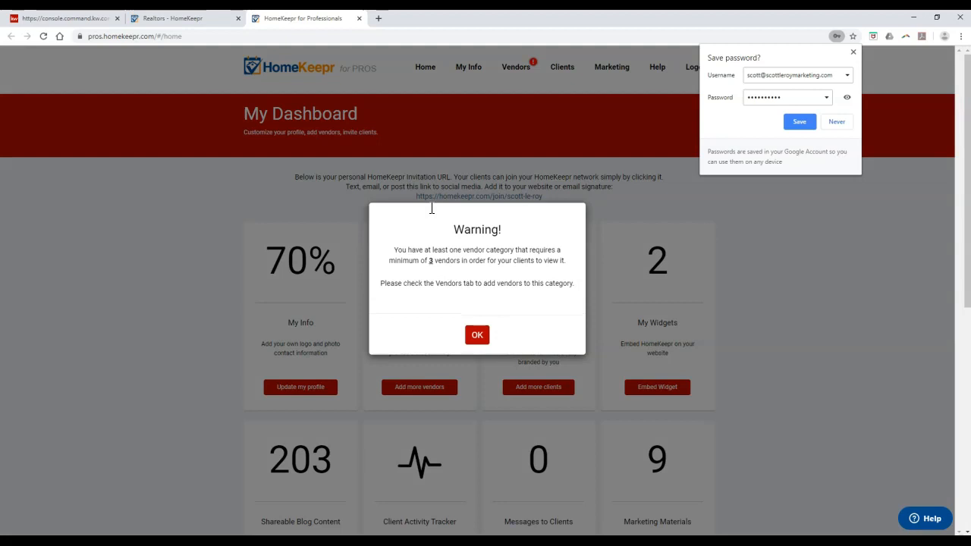
left_click(838, 124)
left_click(479, 337)
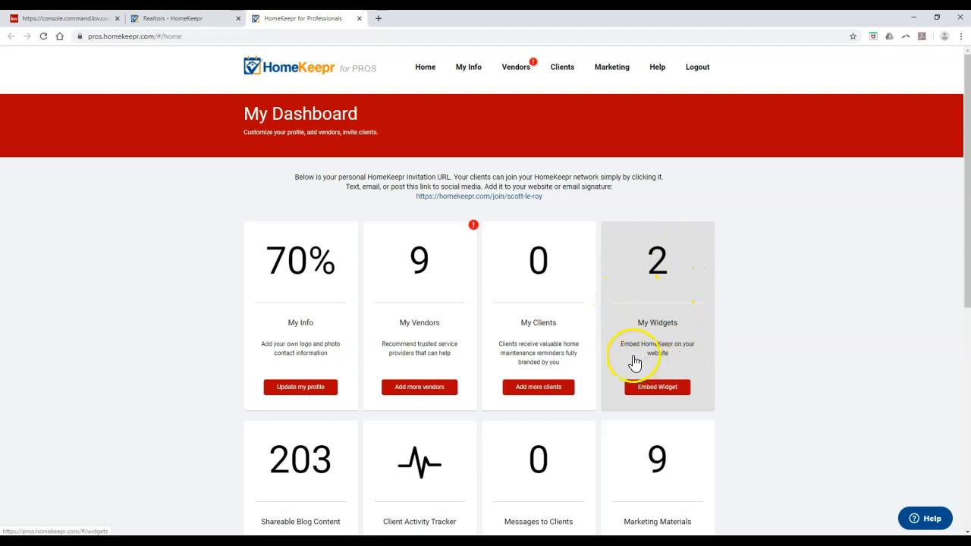
On the Widgets page, show My Blog Widget codes and copy the iFrame embed code.
left_click(672, 392)
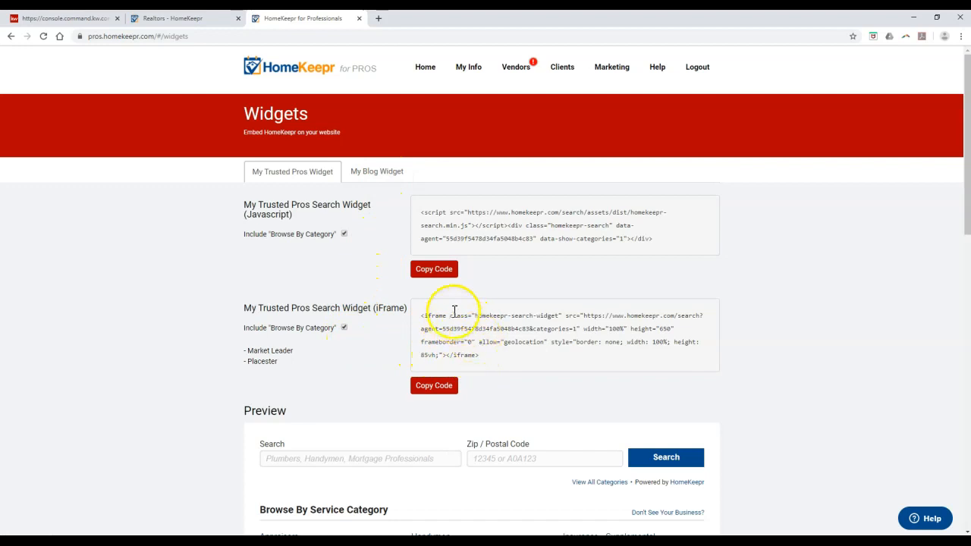
left_click(386, 180)
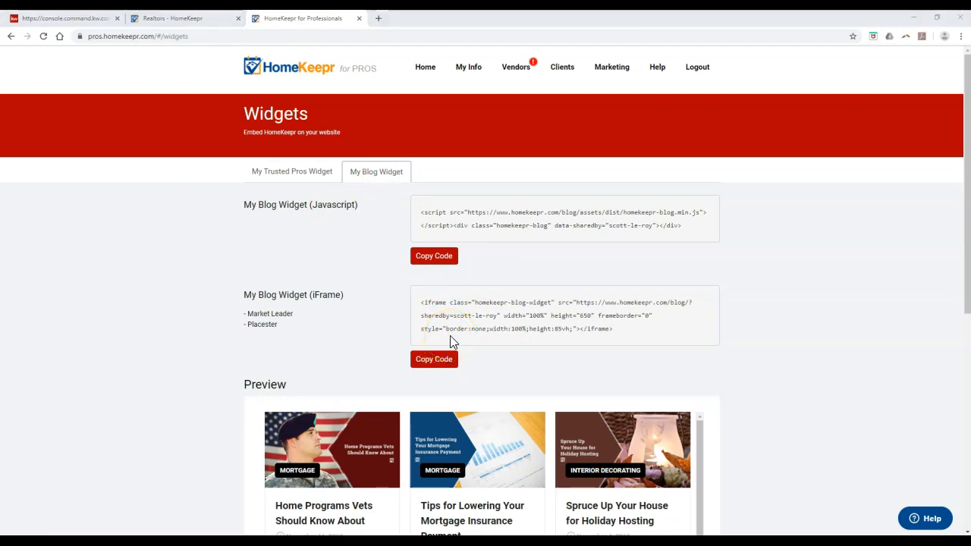
left_click(448, 362)
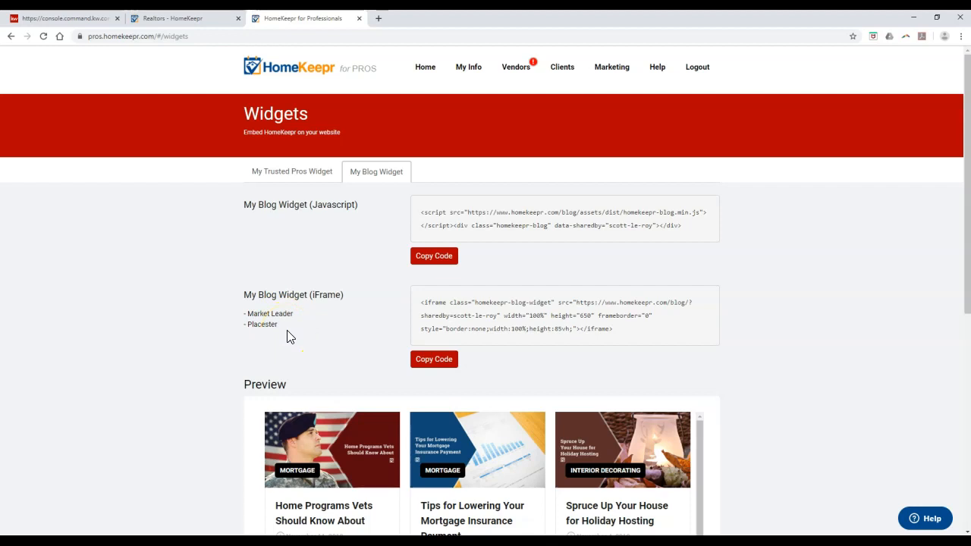
scroll(300, 319, "down", 2)
scroll(212, 416, "down", 4)
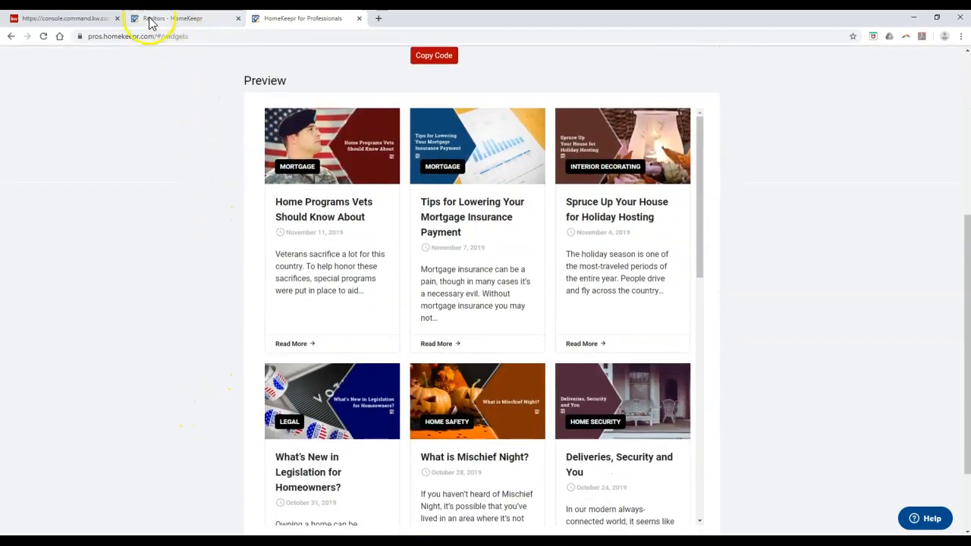
Paste the HomeKeepr blog iframe code into the page's text block.
left_click(82, 18)
left_click(46, 125)
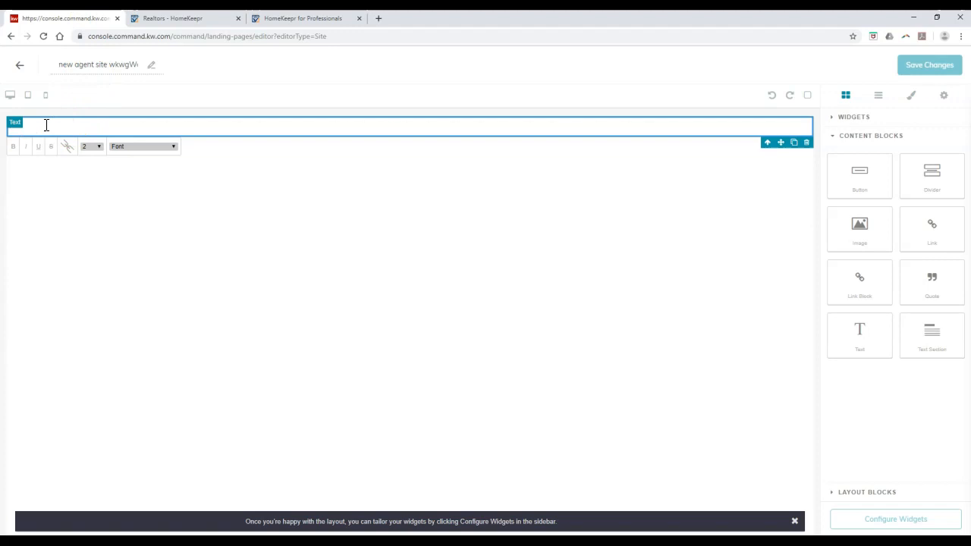
key("ctrl+v")
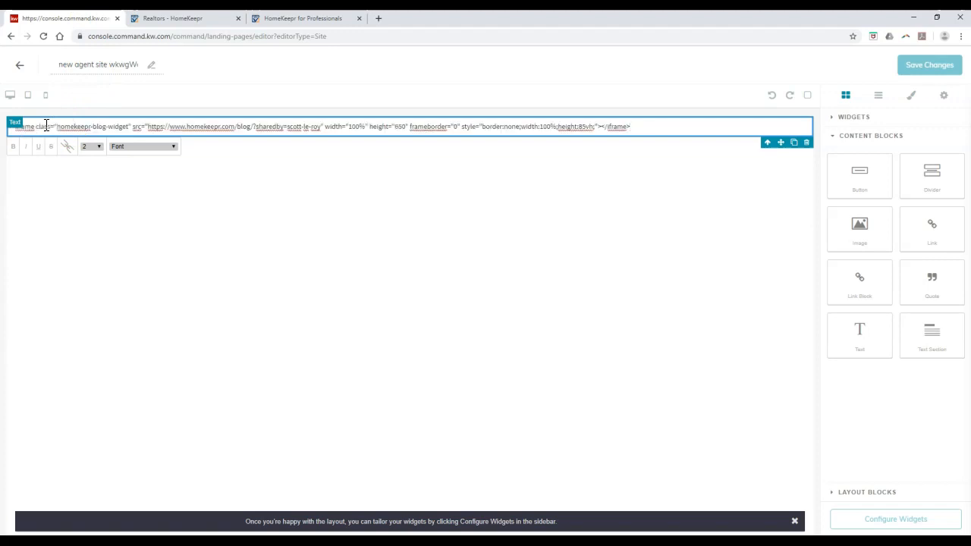
left_click(50, 128)
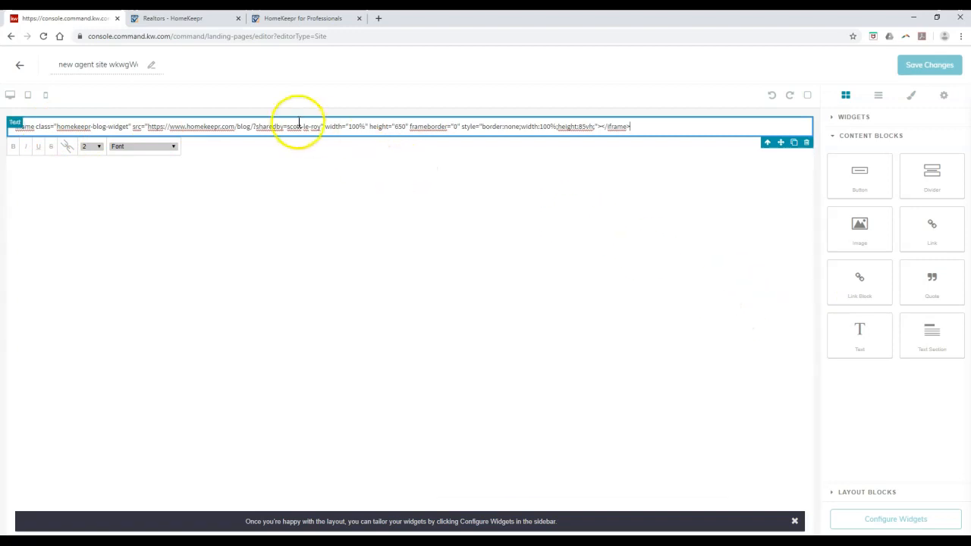
left_click_drag(319, 126, 203, 126)
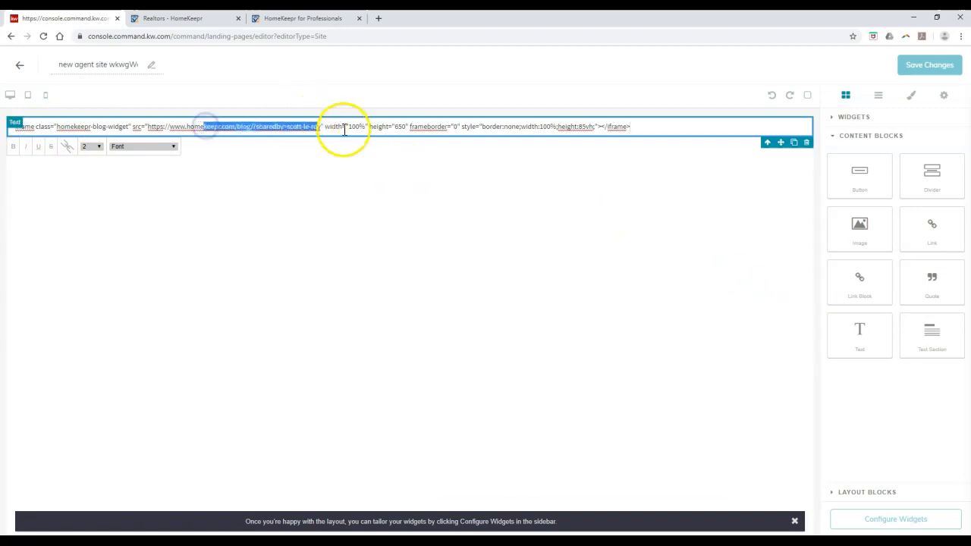
left_click(401, 130)
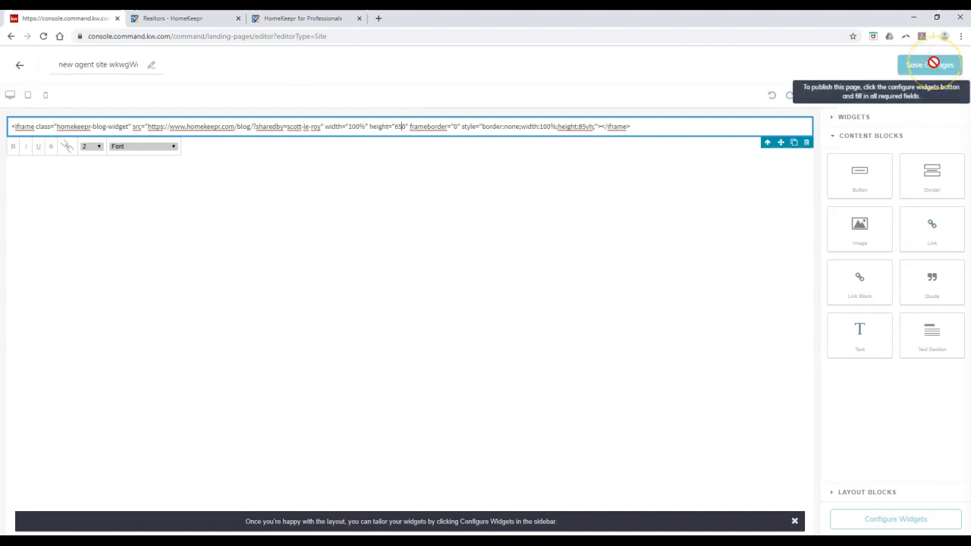
Add a Contact Form below the blog embed and open its Contact settings.
left_click(865, 116)
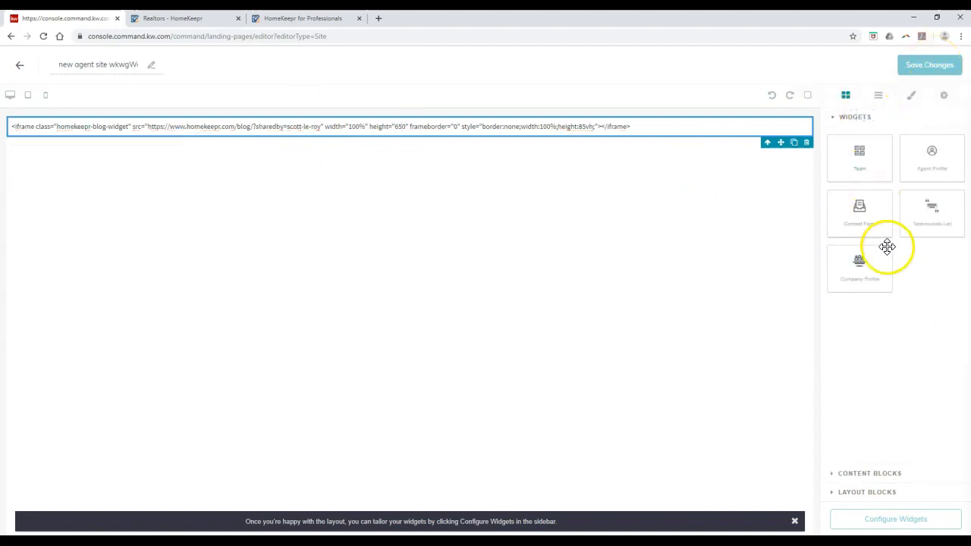
left_click_drag(880, 228, 792, 238)
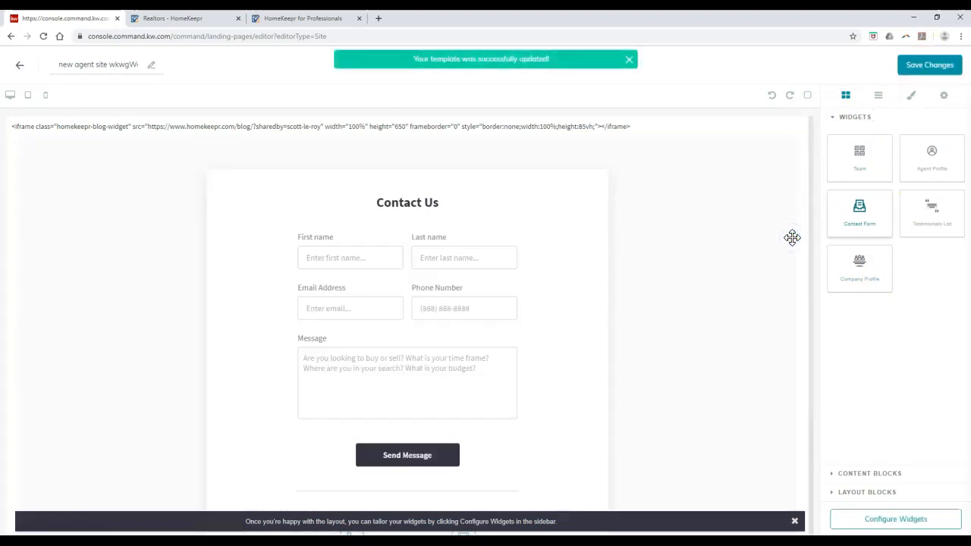
left_click(872, 521)
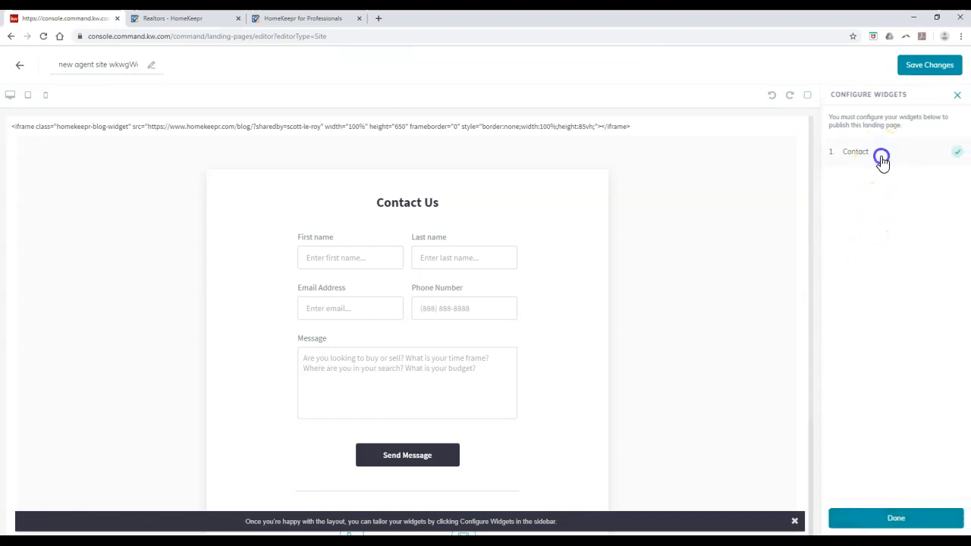
left_click(882, 155)
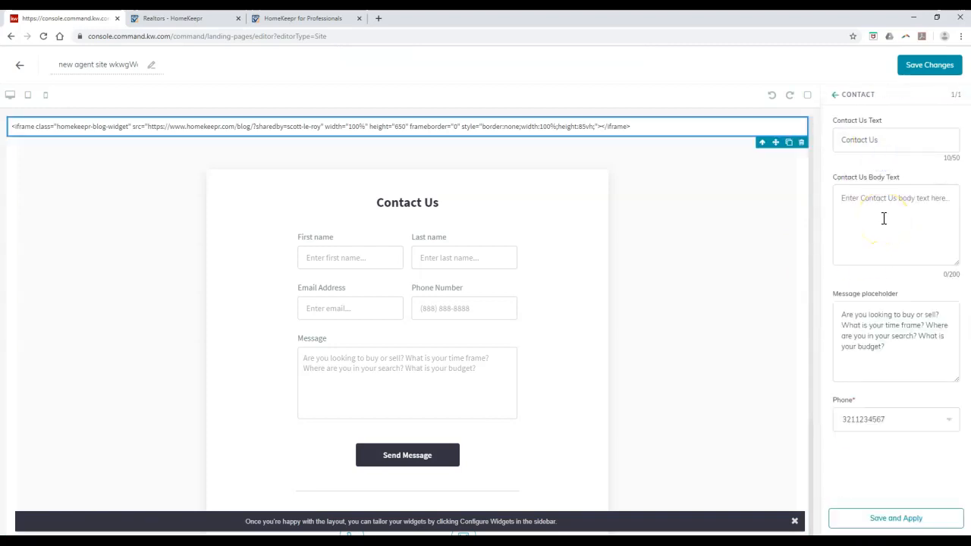
Set the contact form phone to the second number, save, and publish as an agent site.
left_click(858, 423)
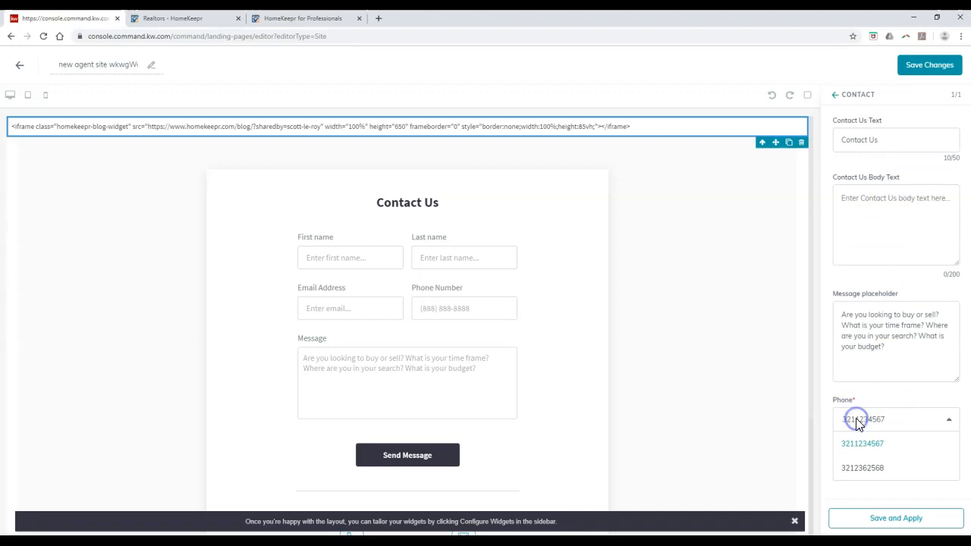
left_click(863, 467)
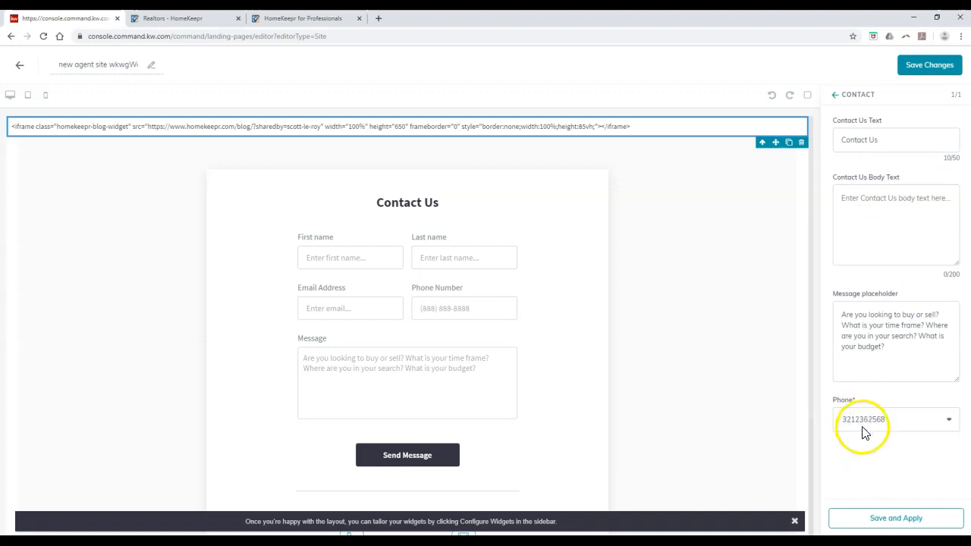
left_click(891, 520)
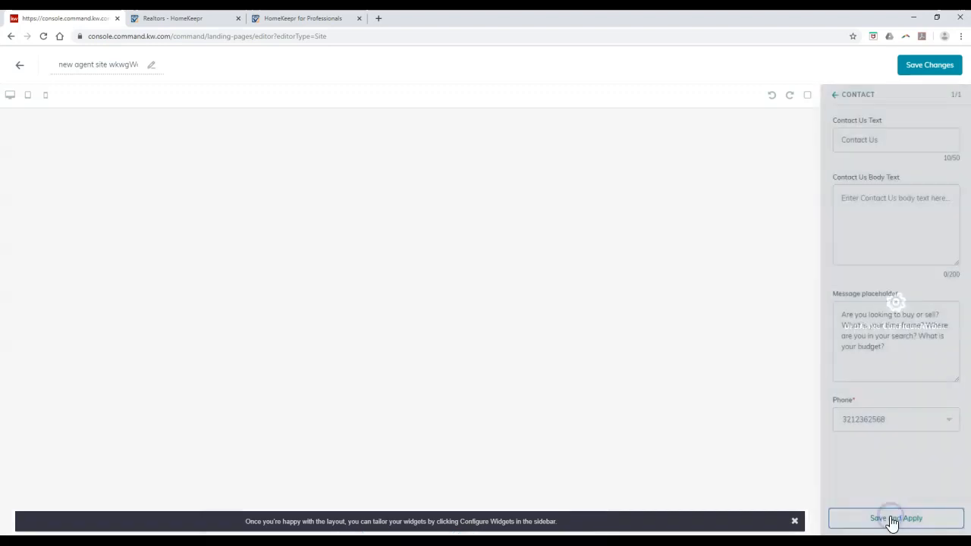
left_click(920, 66)
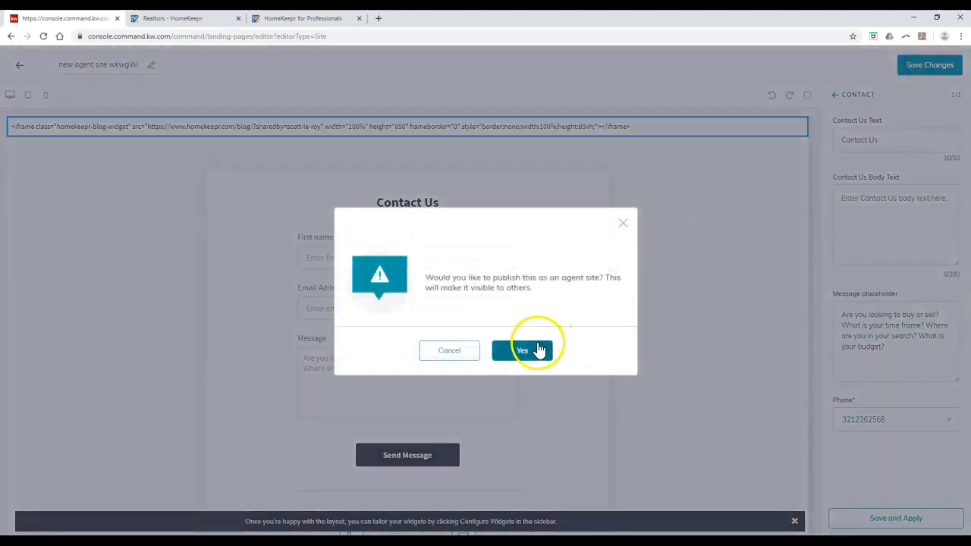
left_click(533, 351)
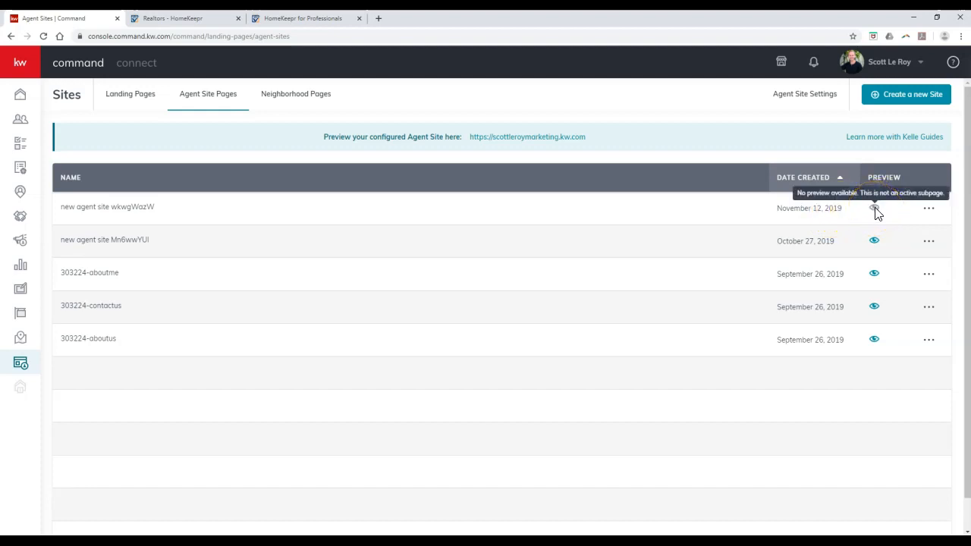
In Agent Site Settings' Pages editor, add a new navigation page.
left_click(811, 101)
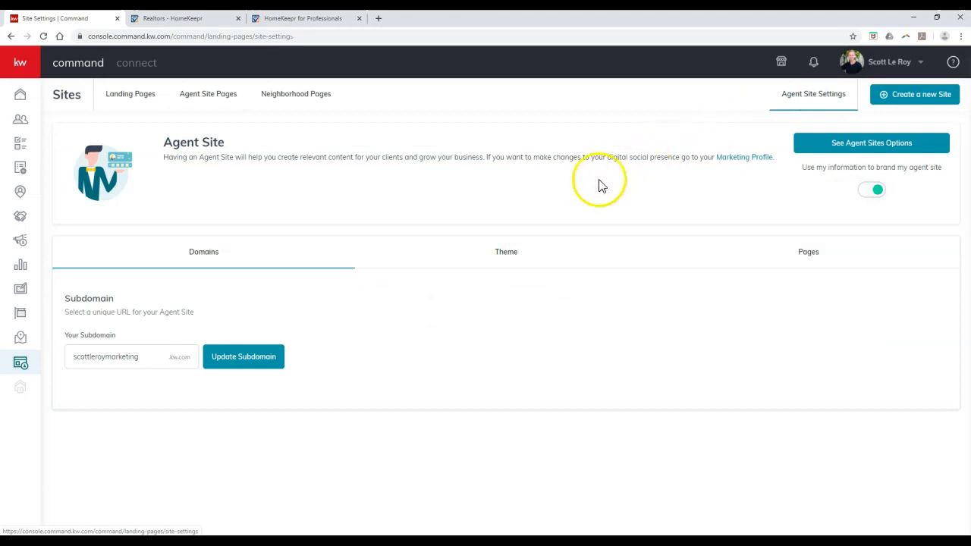
left_click(817, 267)
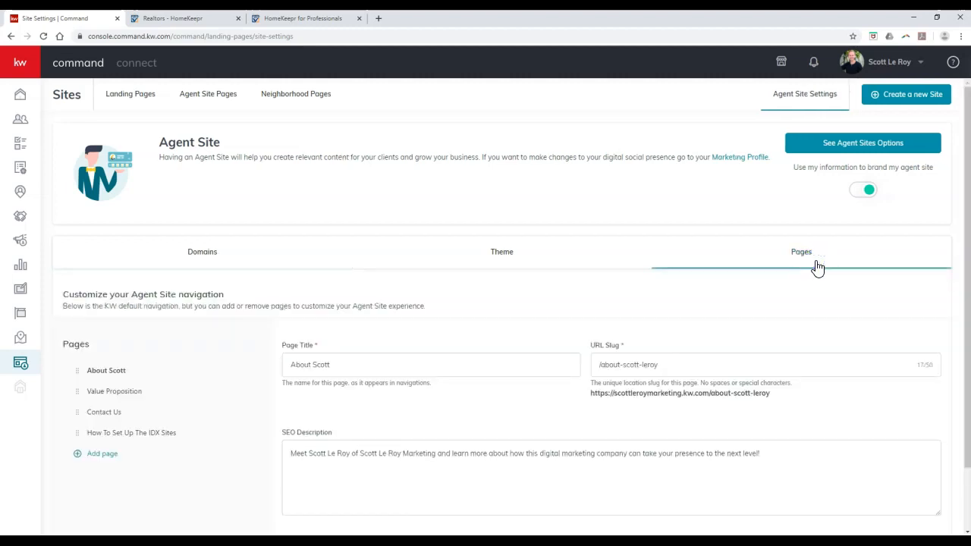
scroll(444, 273, "down", 1)
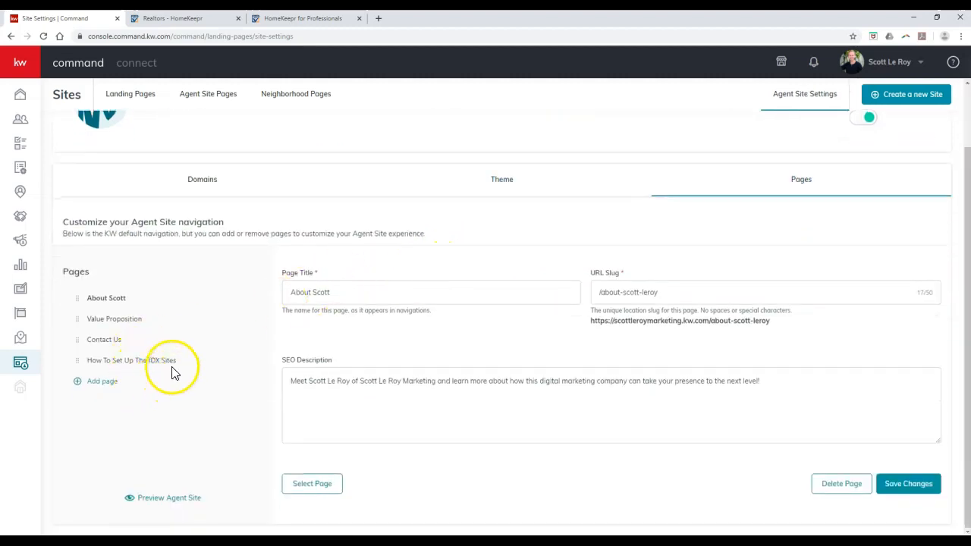
left_click(104, 383)
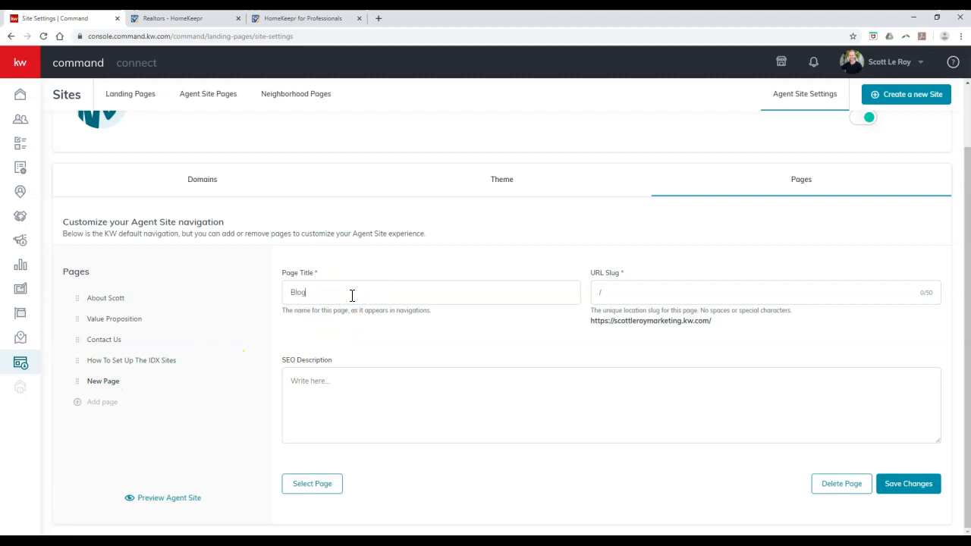
Give the page title Blog, slug /blog and an SEO description, then choose Select Page.
left_click(636, 296)
left_click(375, 397)
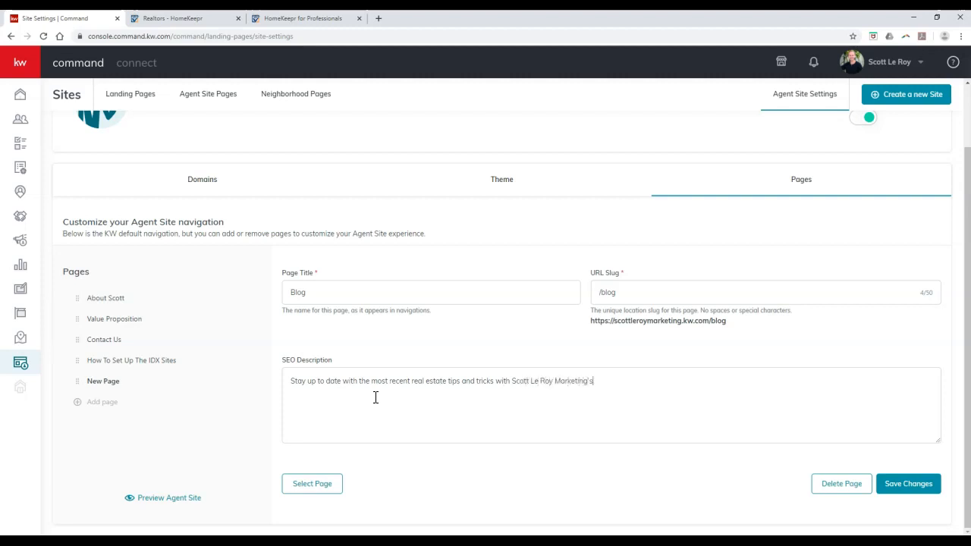
left_click(334, 495)
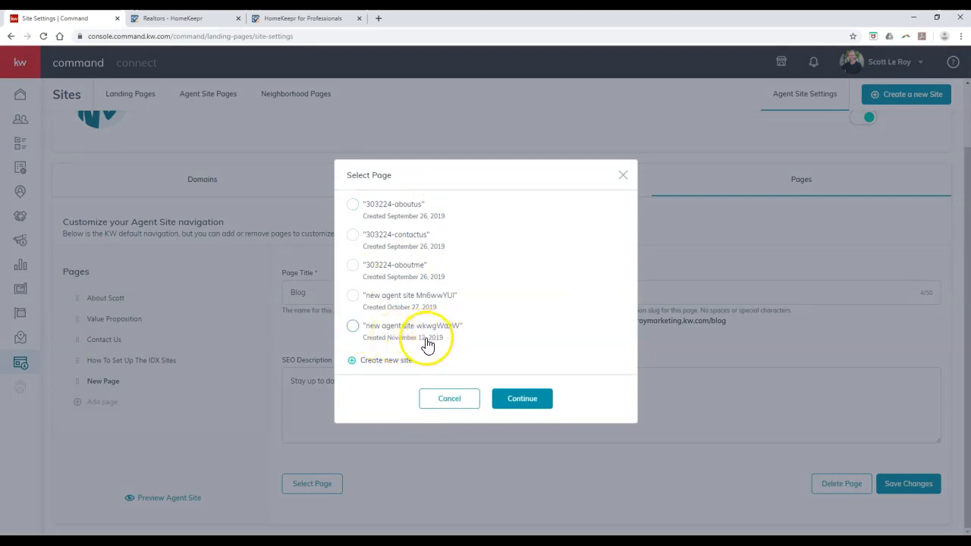
Link Blog to agent site wkwgWazW, save it, and move IDX setup and Blog above Contact Us.
left_click(354, 327)
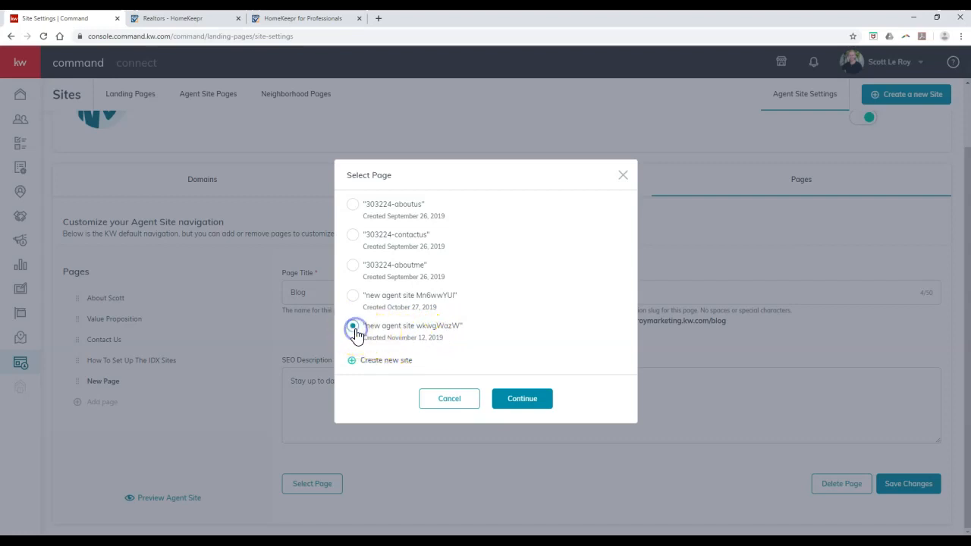
left_click(537, 402)
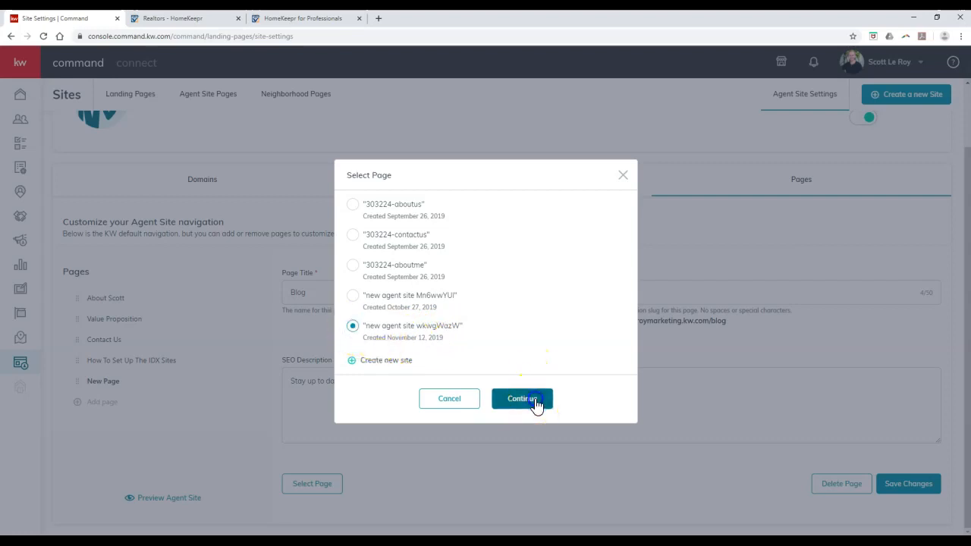
left_click(902, 483)
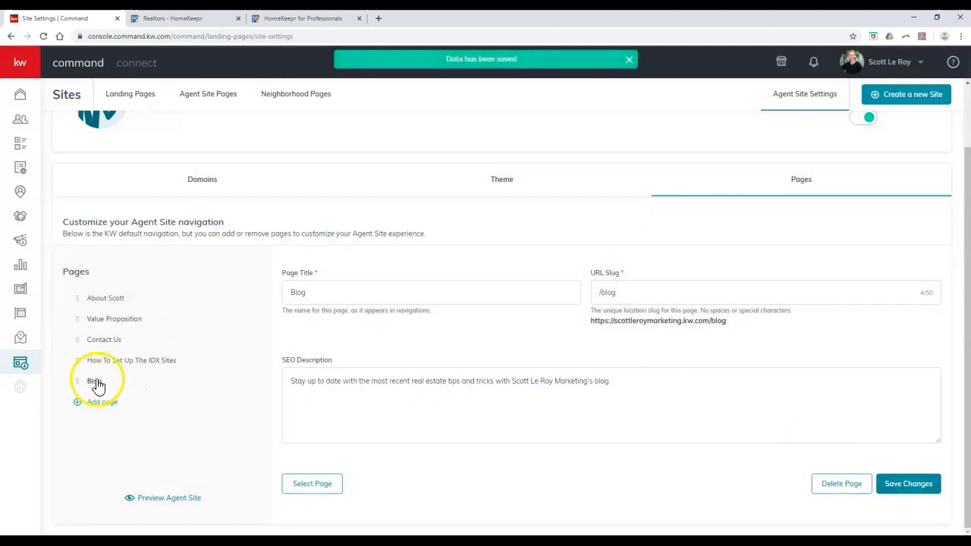
left_click_drag(77, 358, 78, 340)
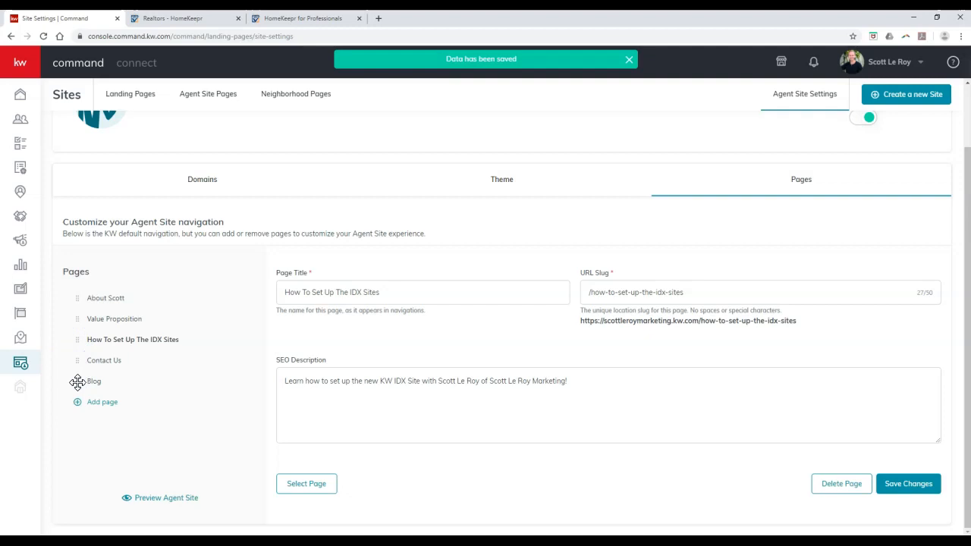
left_click_drag(77, 382, 79, 360)
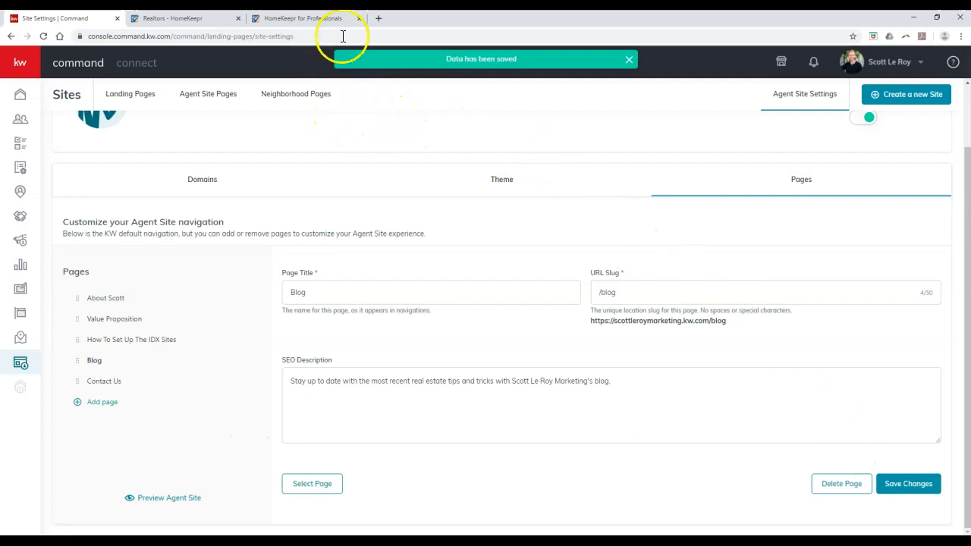
In a spare tab, load the agent site's address and open its new Blog page from the site menu.
left_click(220, 18)
left_click(224, 34)
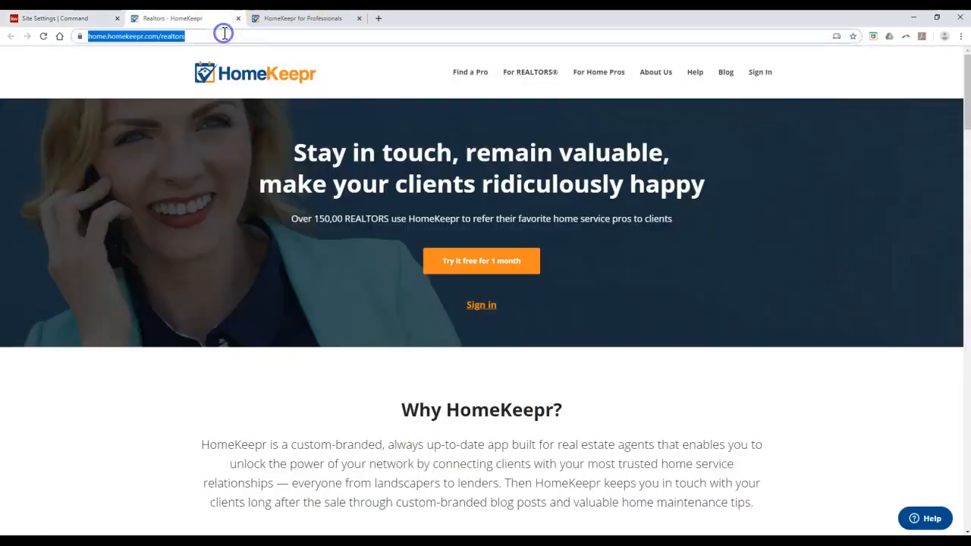
key("Return")
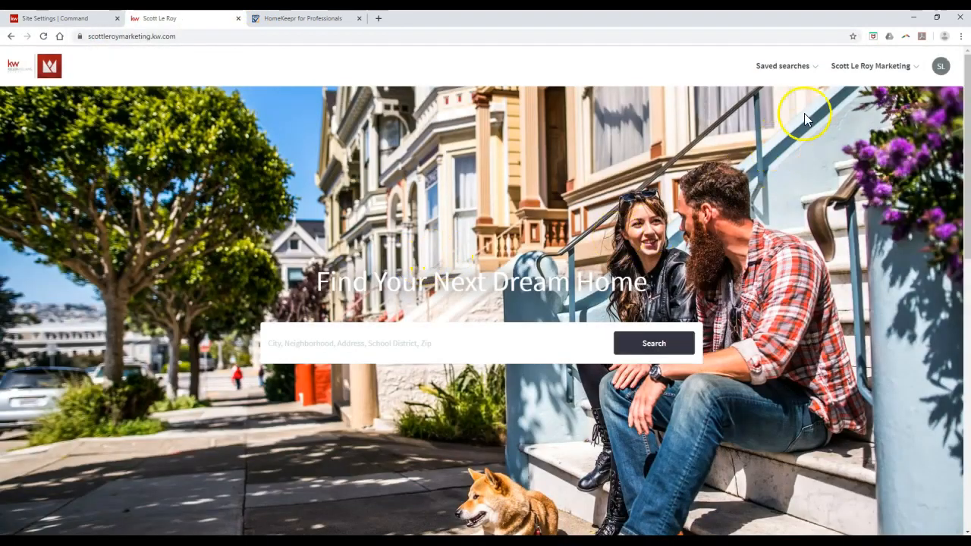
left_click(870, 68)
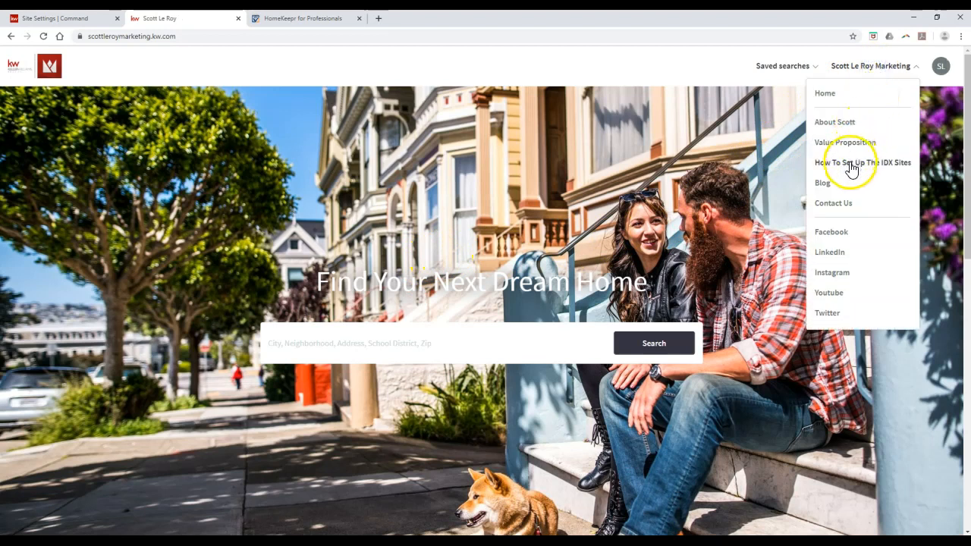
left_click(829, 190)
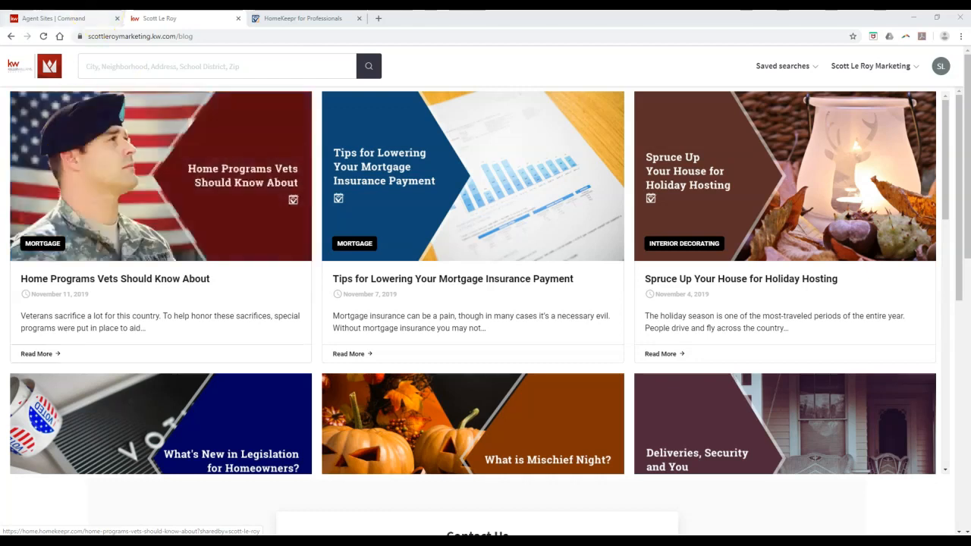
Return to KW Command's Agent Site Pages list and open the actions menu for page wkwgWazW.
left_click(76, 19)
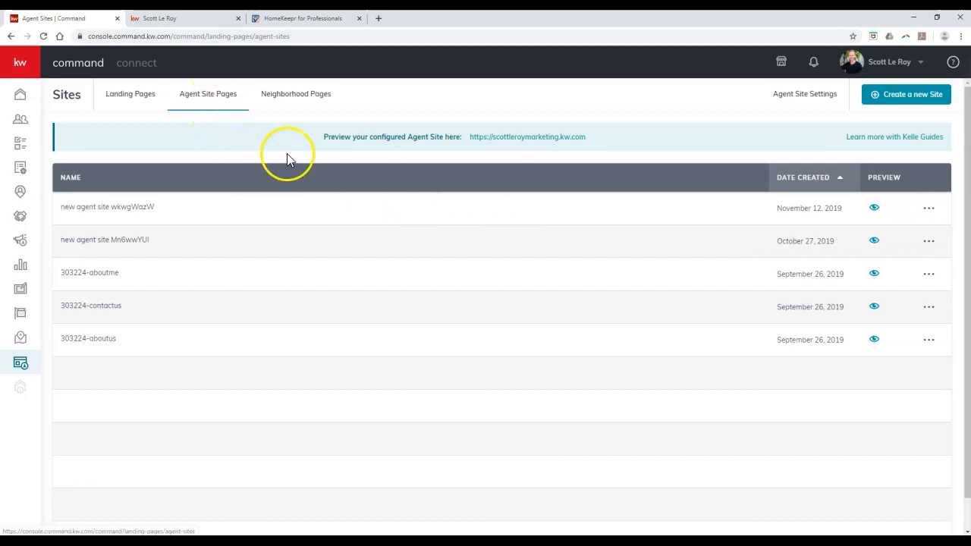
left_click(929, 208)
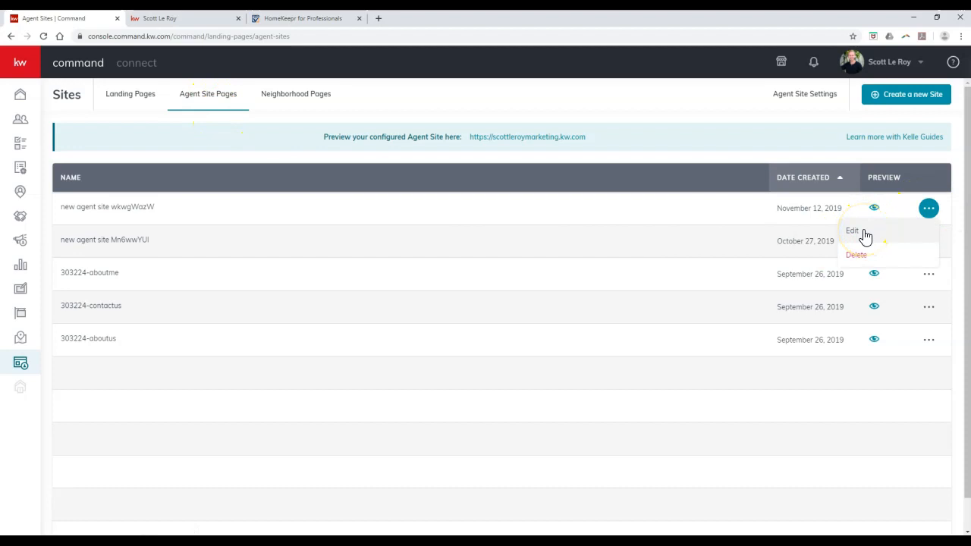
Scroll the HomeKeepr for Pros widget's article preview and My Blog Widget code, then compare with the live Blog page.
left_click(314, 18)
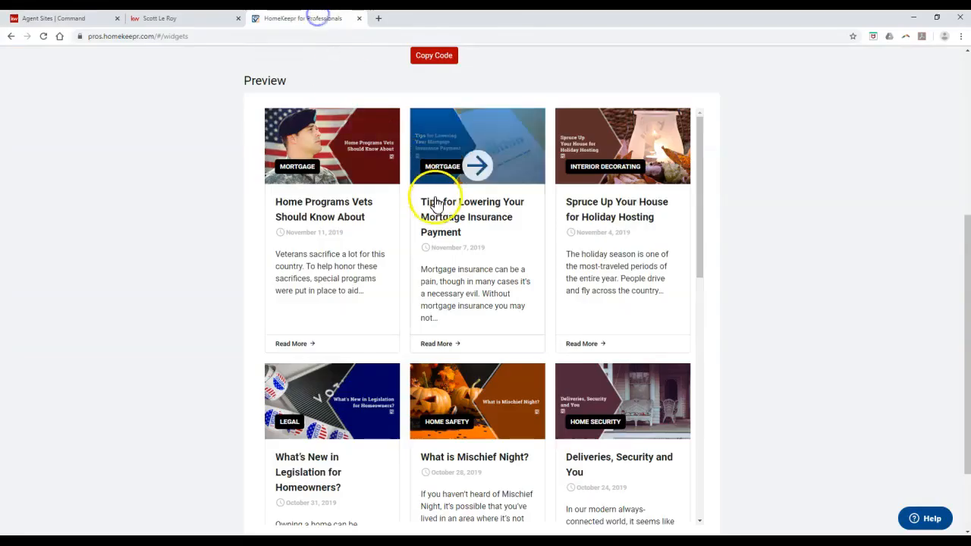
scroll(300, 200, "down", 6)
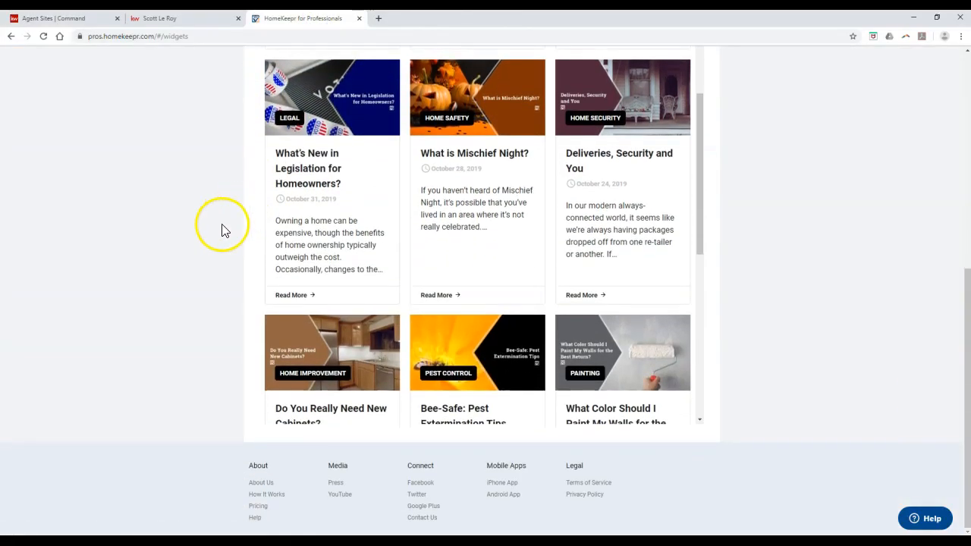
scroll(477, 218, "down", 6)
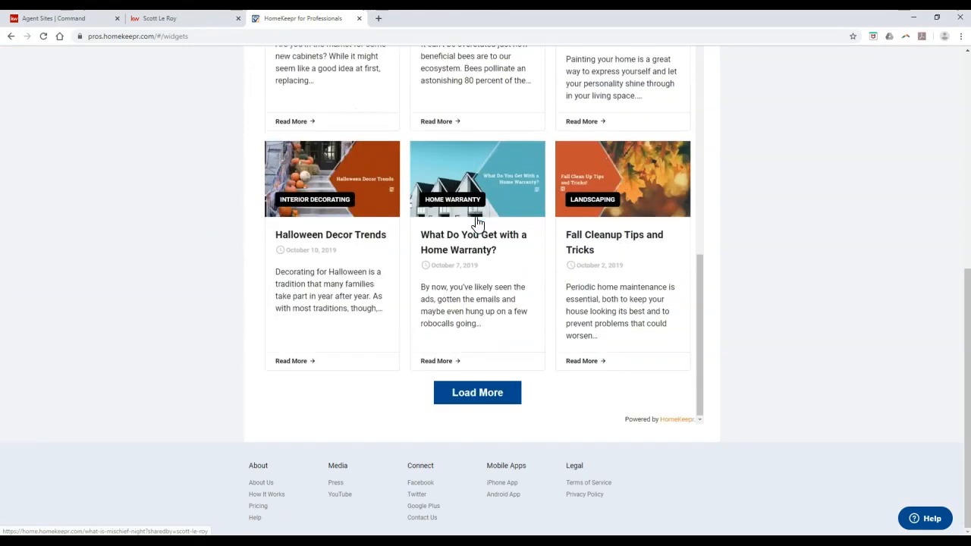
scroll(219, 207, "up", 10)
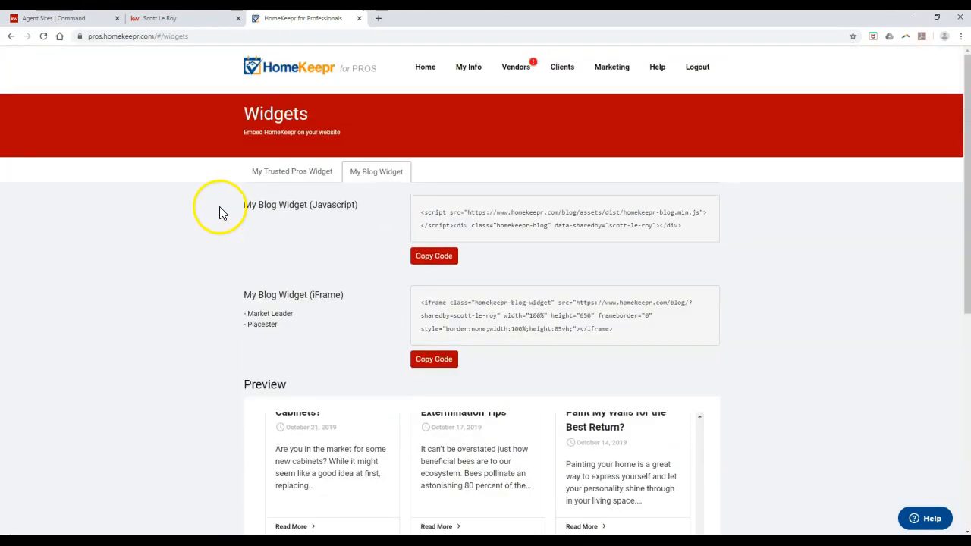
left_click(179, 18)
scroll(272, 207, "down", 1)
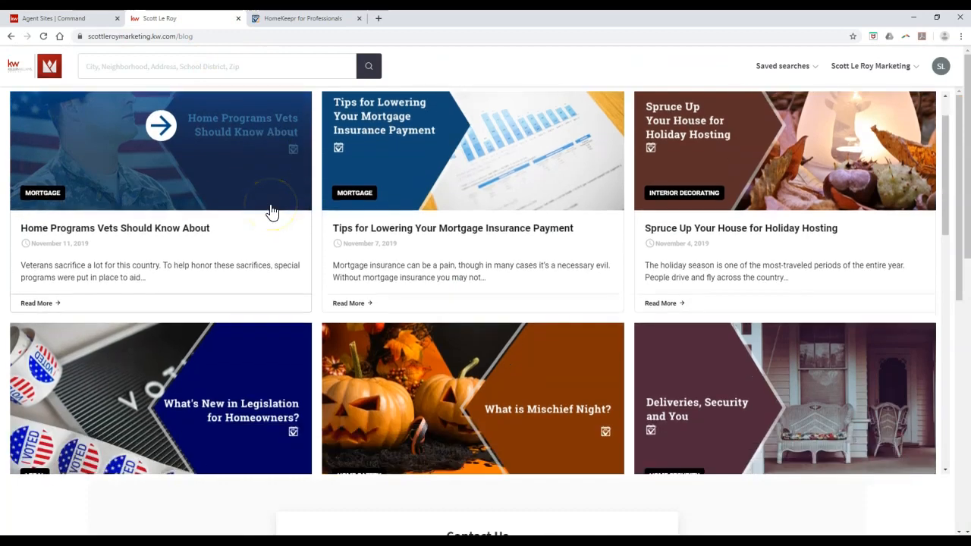
scroll(272, 211, "down", 5)
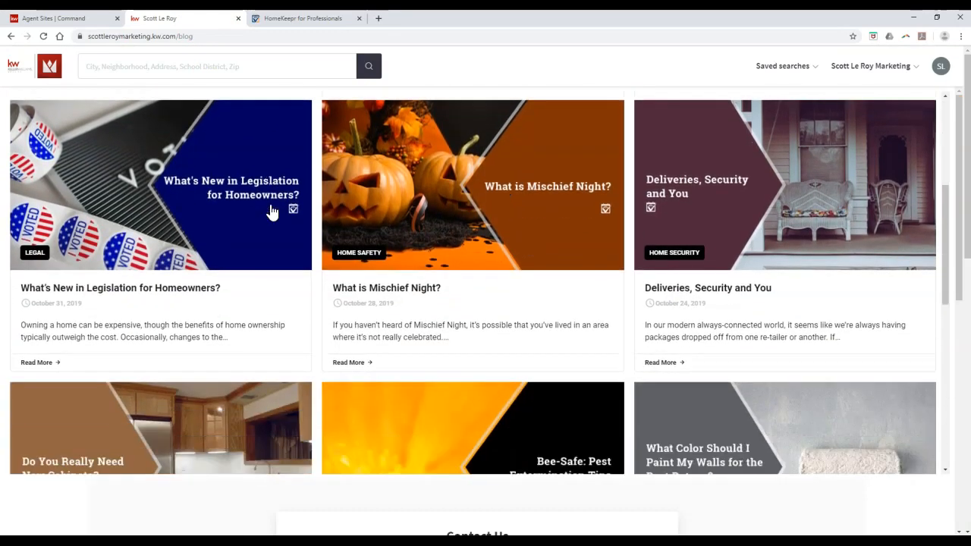
scroll(272, 211, "down", 5)
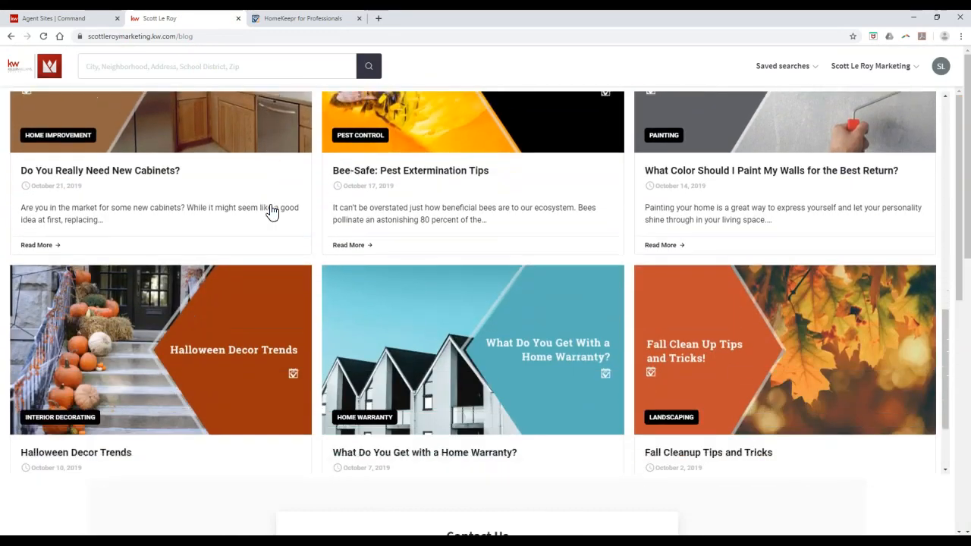
left_click(270, 252)
scroll(271, 252, "down", 2)
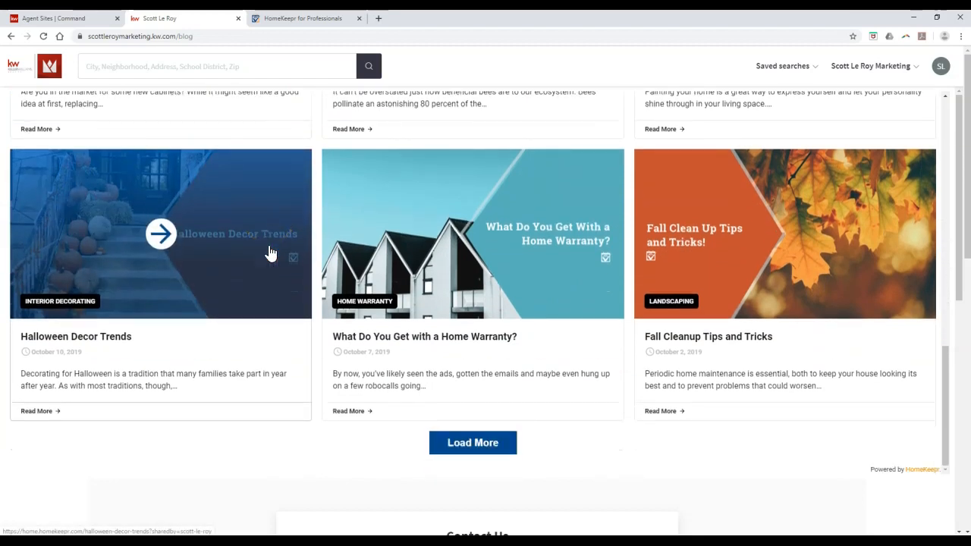
scroll(326, 243, "down", 5)
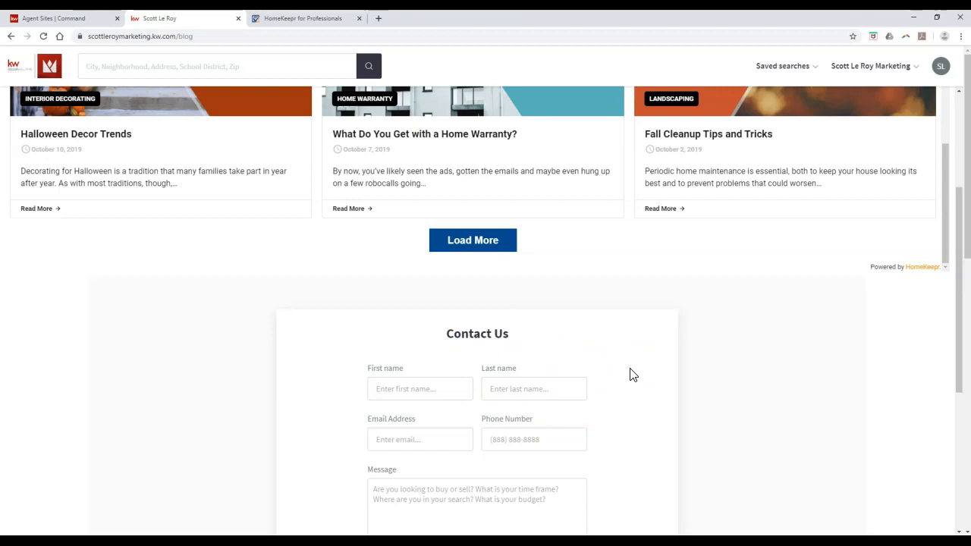
scroll(634, 375, "up", 5)
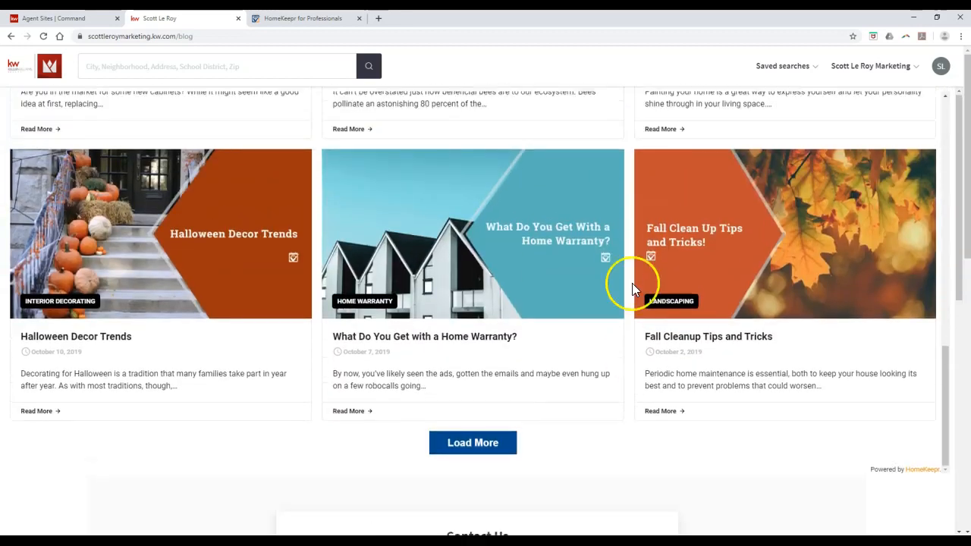
scroll(632, 283, "up", 10)
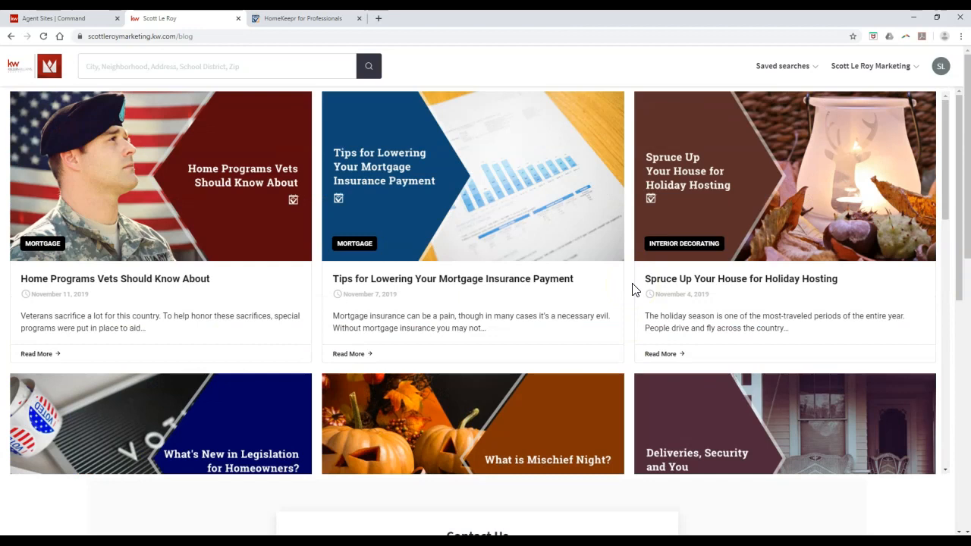